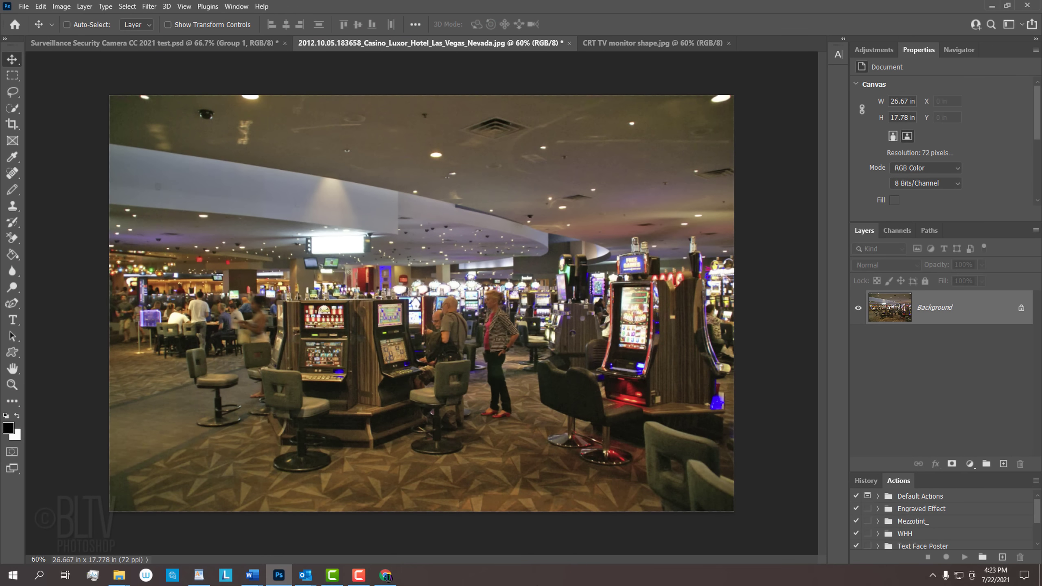
# Switch to the CRT TV monitor shape.jpg document showing the white rounded screen on black
pyautogui.click(634, 44)
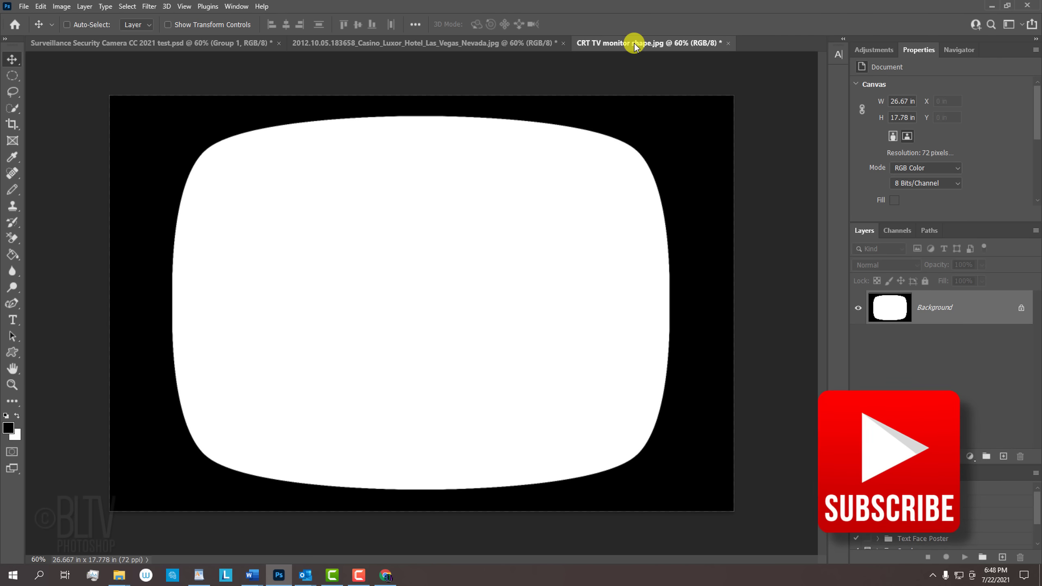
# Drag the casino photo into the CRT TV monitor shape document as a new layer
pyautogui.click(449, 44)
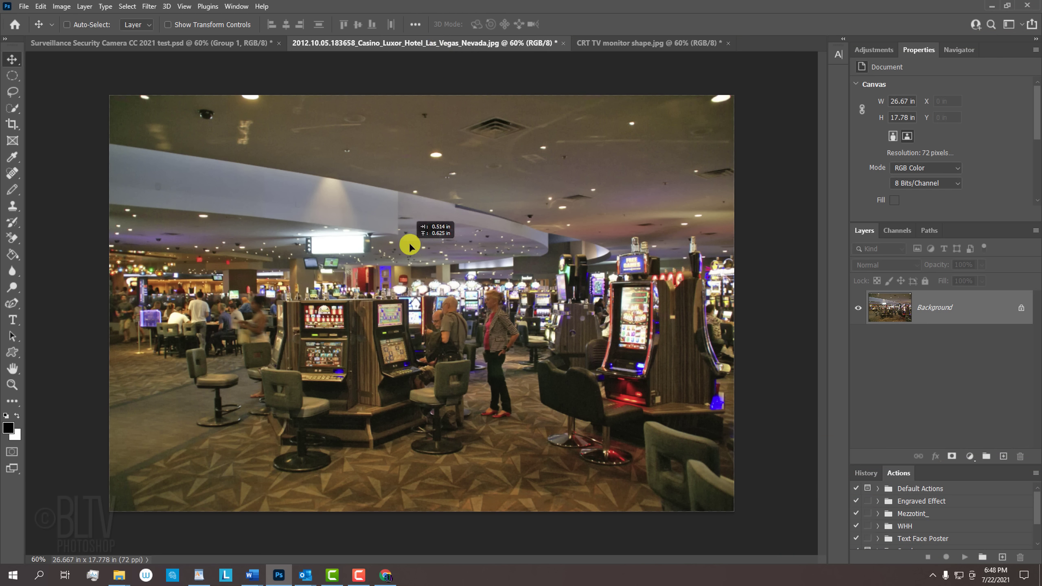
pyautogui.click(587, 43)
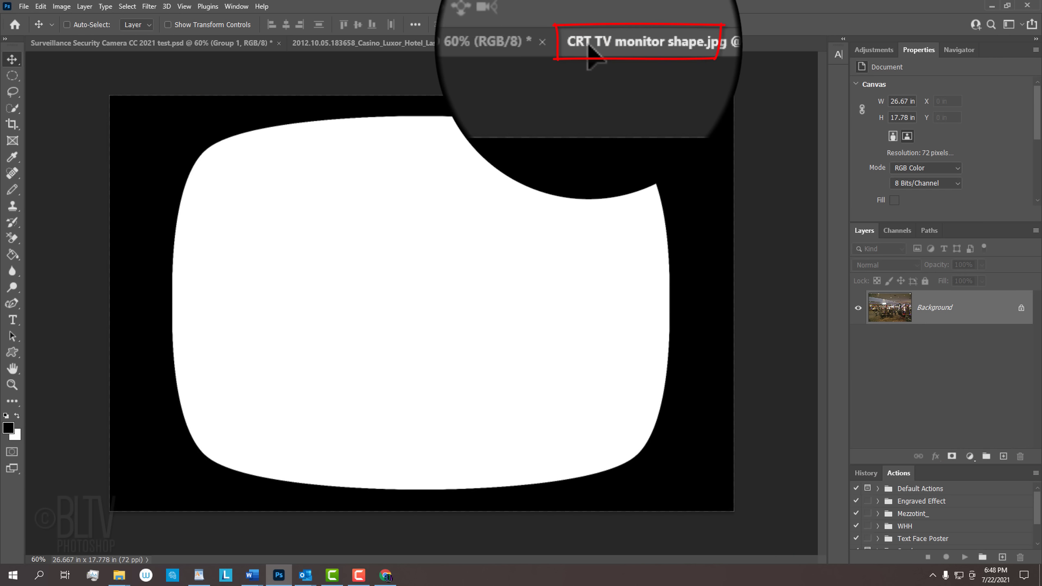
pyautogui.click(449, 44)
pyautogui.moveTo(418, 328); pyautogui.dragTo(660, 44)
pyautogui.moveTo(660, 44); pyautogui.dragTo(419, 328)
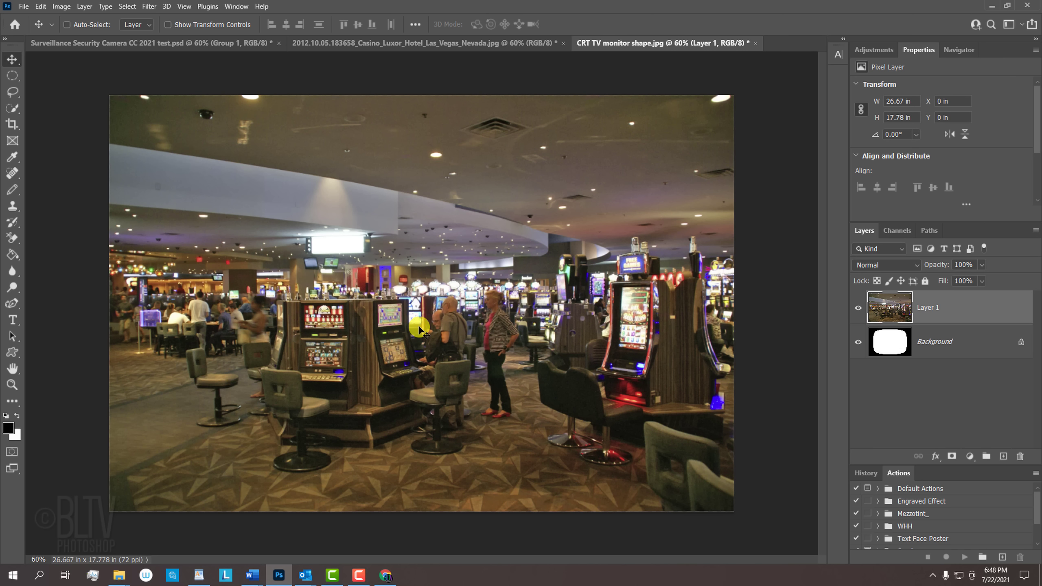
# Start a free transform on the photo, then cancel it to keep its original size
pyautogui.hotkey('ctrl', 't')
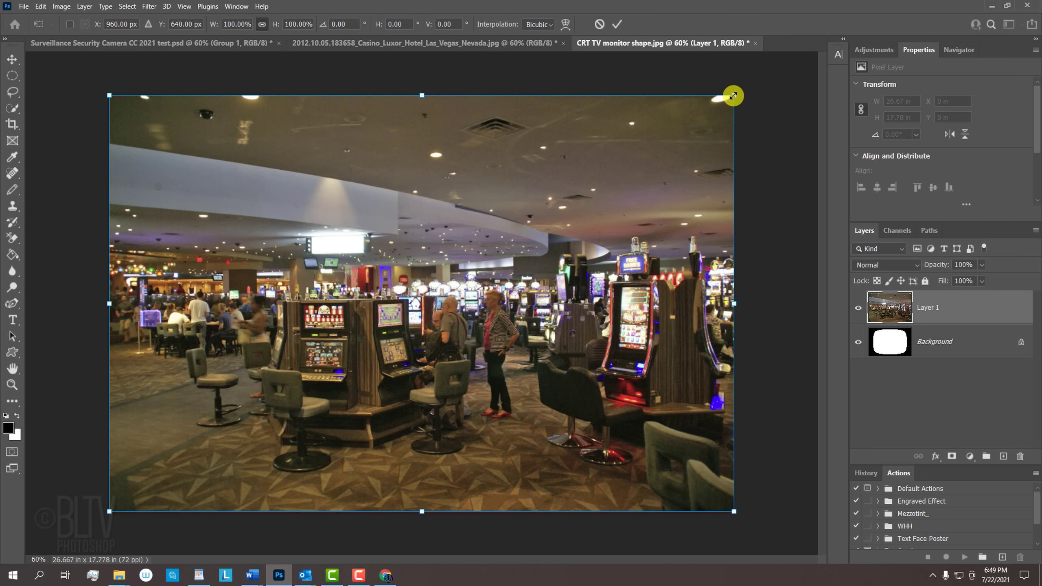
pyautogui.moveTo(732, 96); pyautogui.dragTo(741, 91)
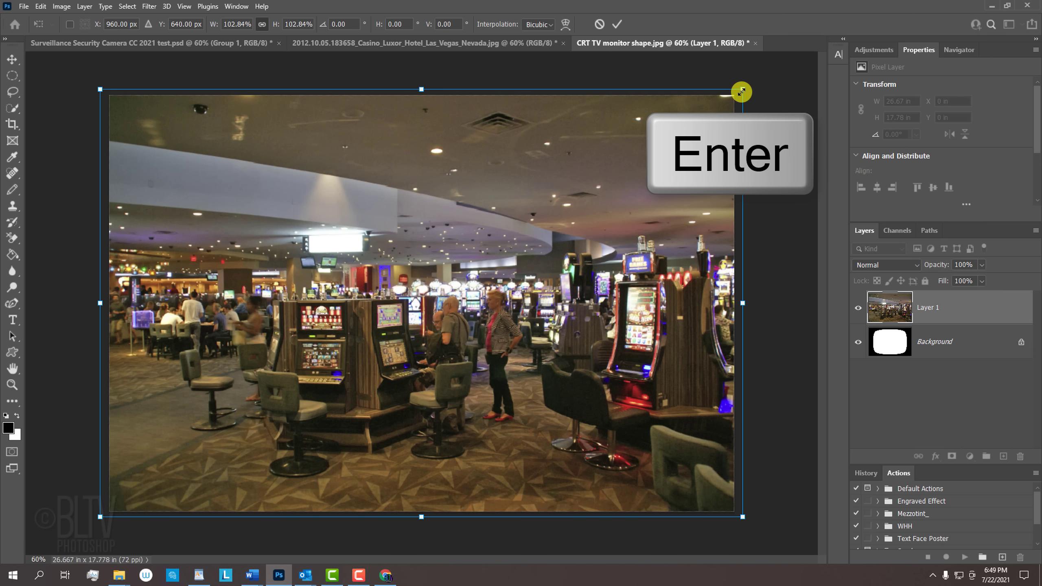
pyautogui.click(596, 23)
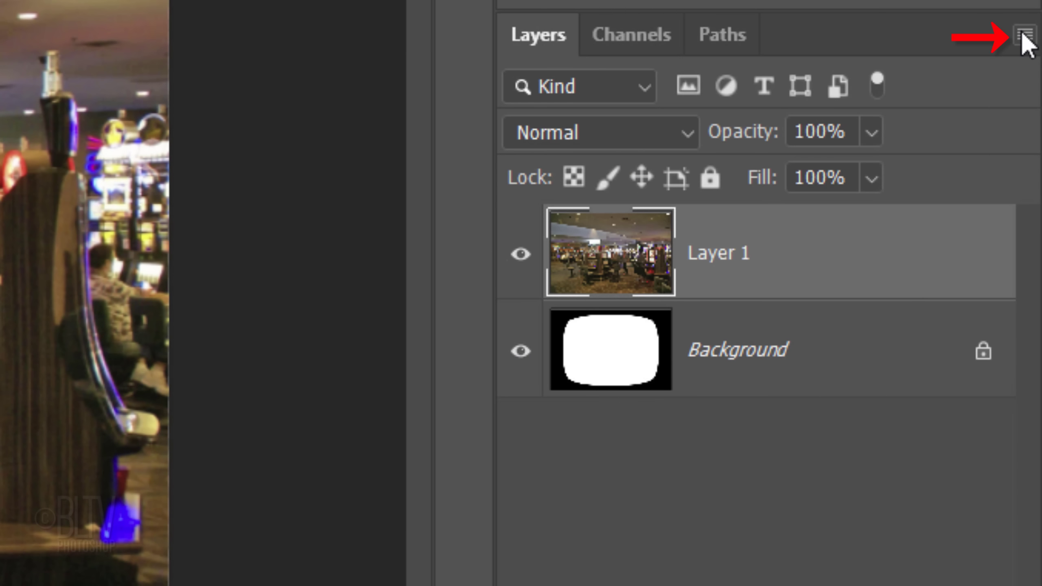
# Convert the casino photo layer to a Smart Object and unlock the TV shape Background
pyautogui.click(1024, 35)
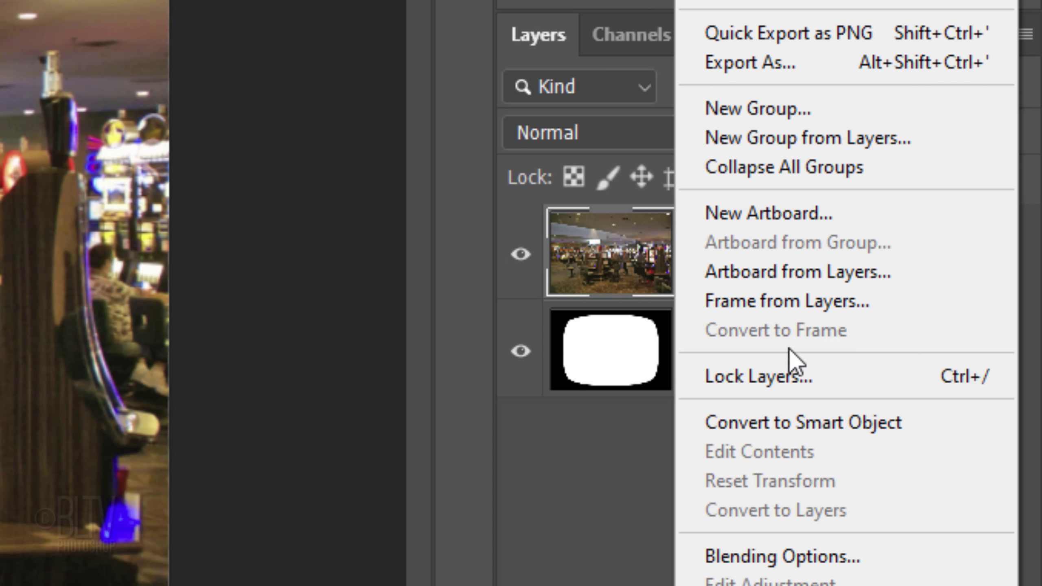
pyautogui.click(762, 425)
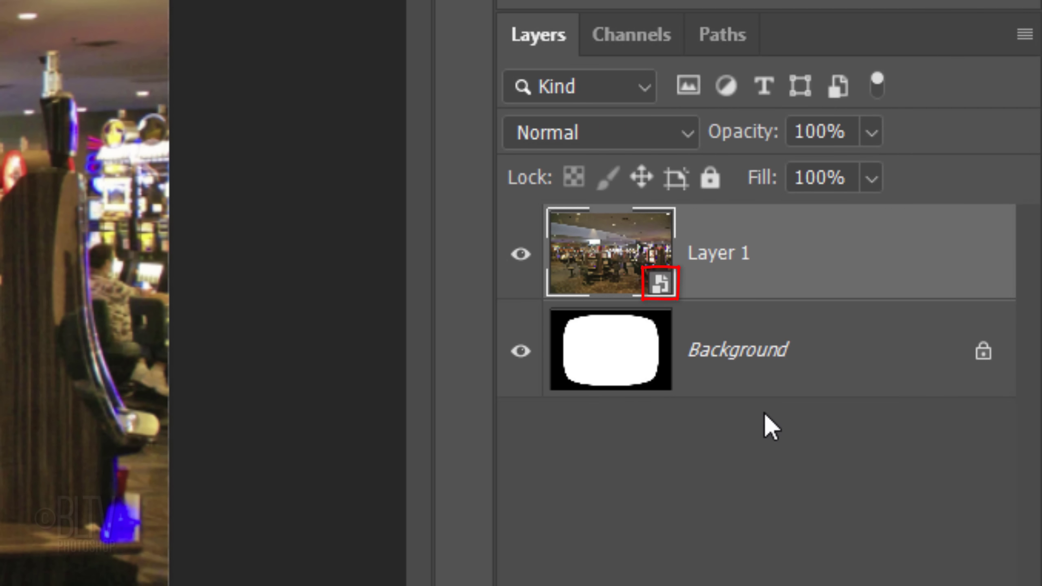
pyautogui.click(981, 352)
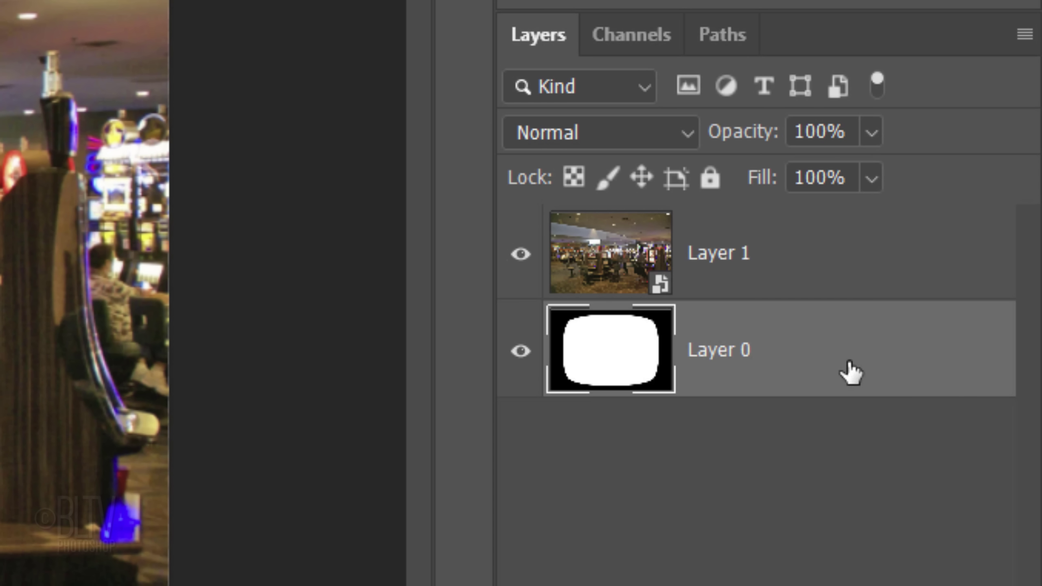
# Move the TV shape Layer 0 above the photo and set its opacity to 43%
pyautogui.moveTo(851, 369); pyautogui.dragTo(826, 219)
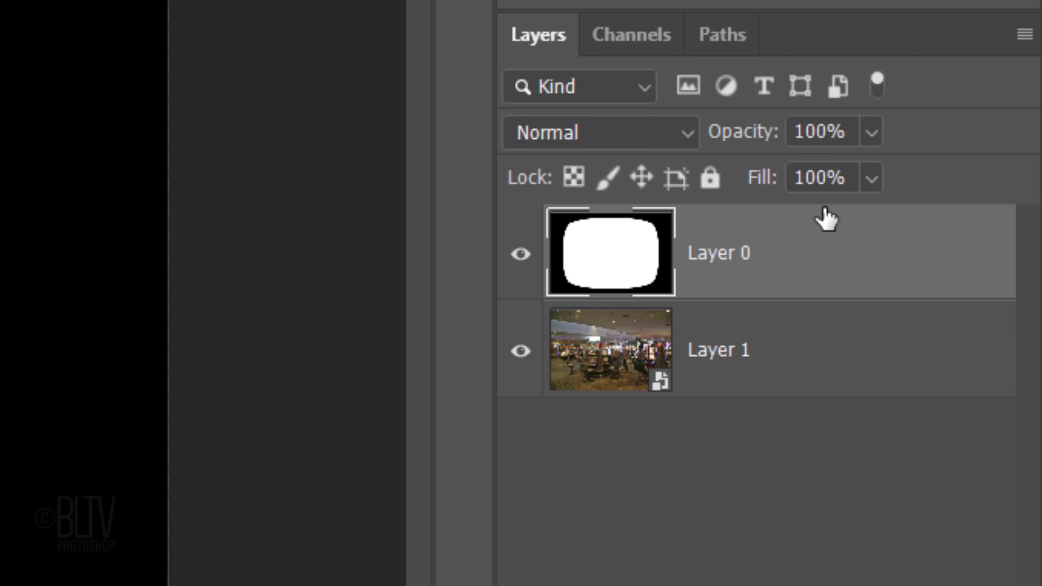
pyautogui.click(871, 132)
pyautogui.moveTo(868, 168); pyautogui.dragTo(791, 169)
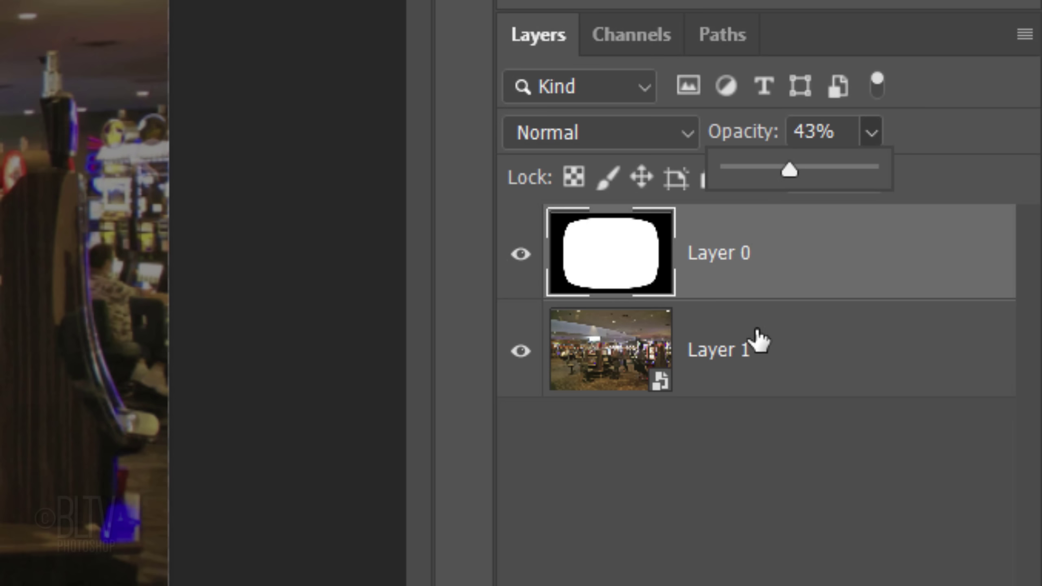
# Select the casino photo Layer 1 and open the Lens Correction filter
pyautogui.click(940, 342)
pyautogui.click(940, 344)
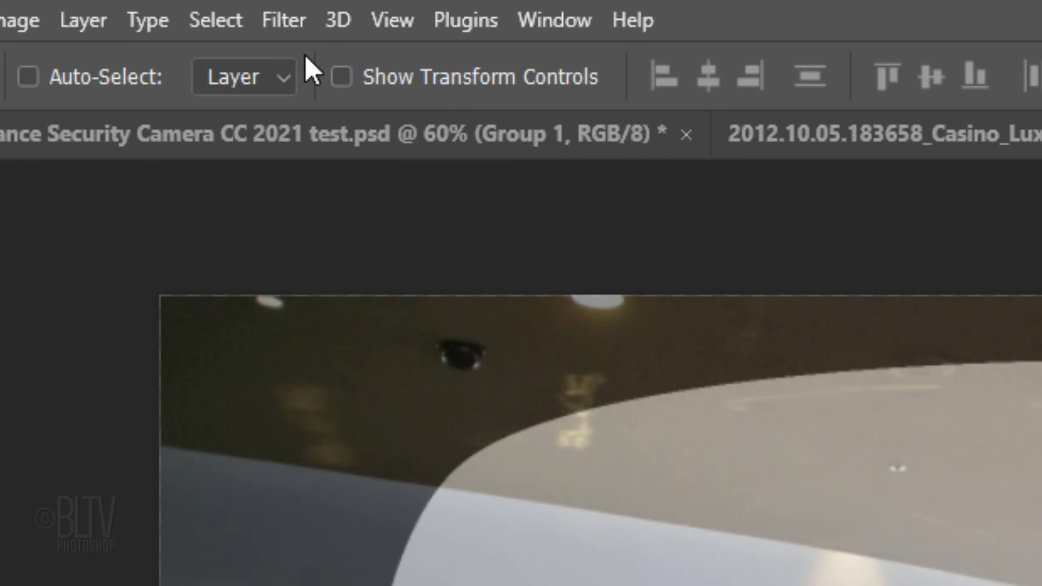
pyautogui.click(287, 21)
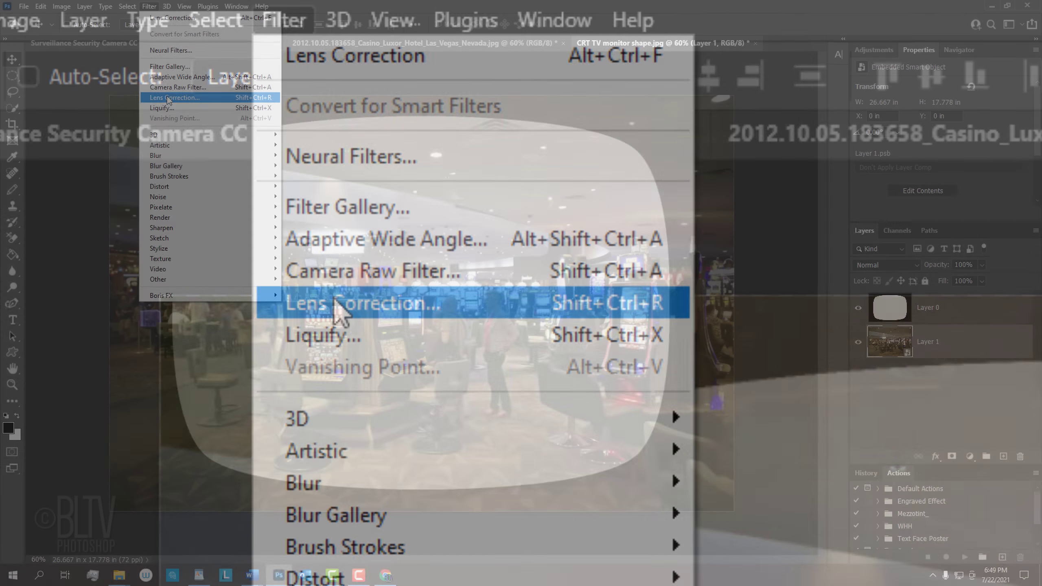
pyautogui.click(335, 306)
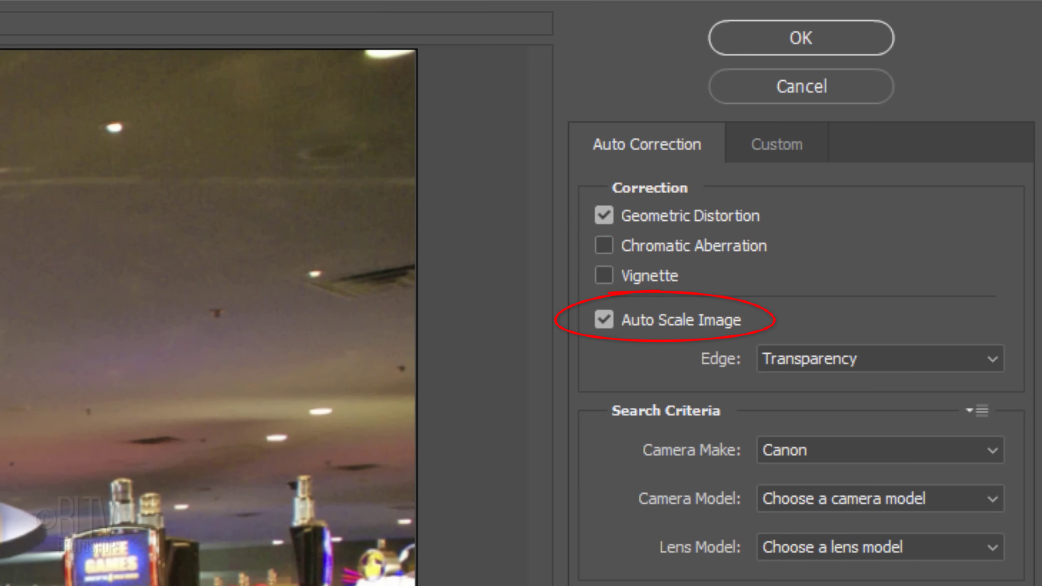
# In the Custom tab set Remove Distortion -70, Scale 70% and Vignette Amount -100
pyautogui.click(765, 147)
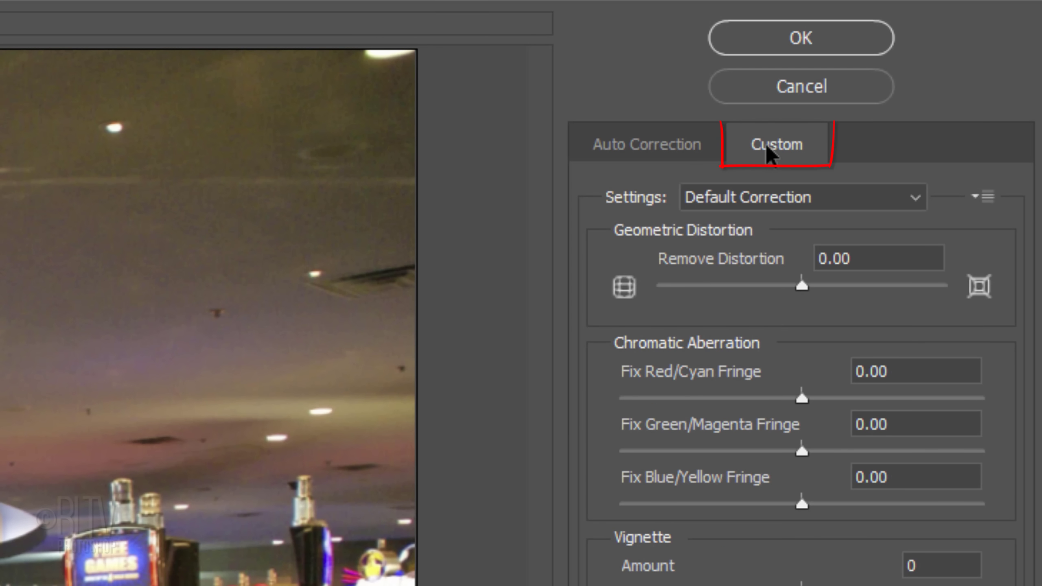
pyautogui.click(879, 254)
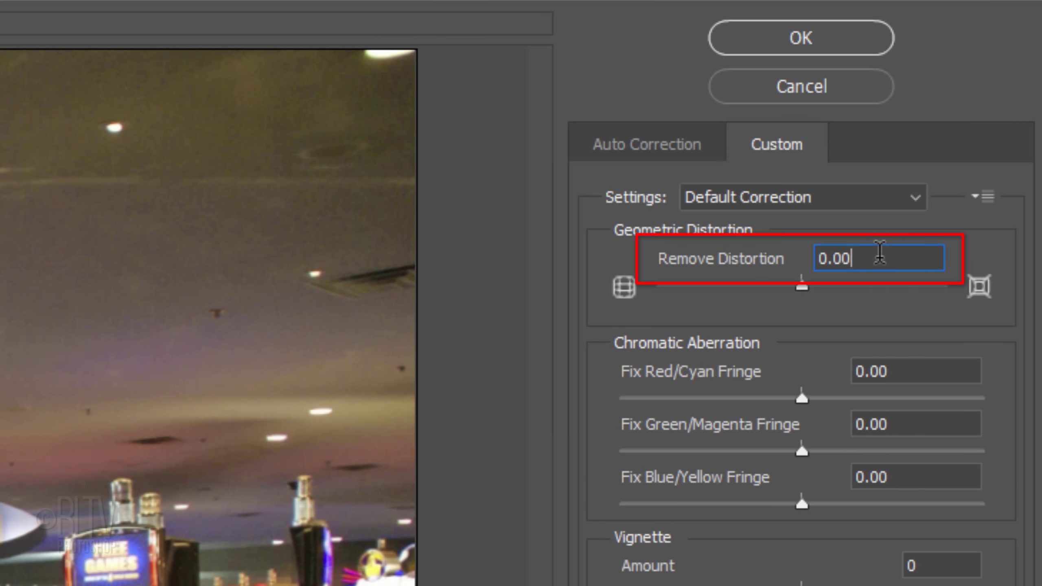
pyautogui.press('BackSpace')
pyautogui.press('BackSpace')
pyautogui.press('BackSpace')
pyautogui.press('BackSpace')
pyautogui.write('-7')
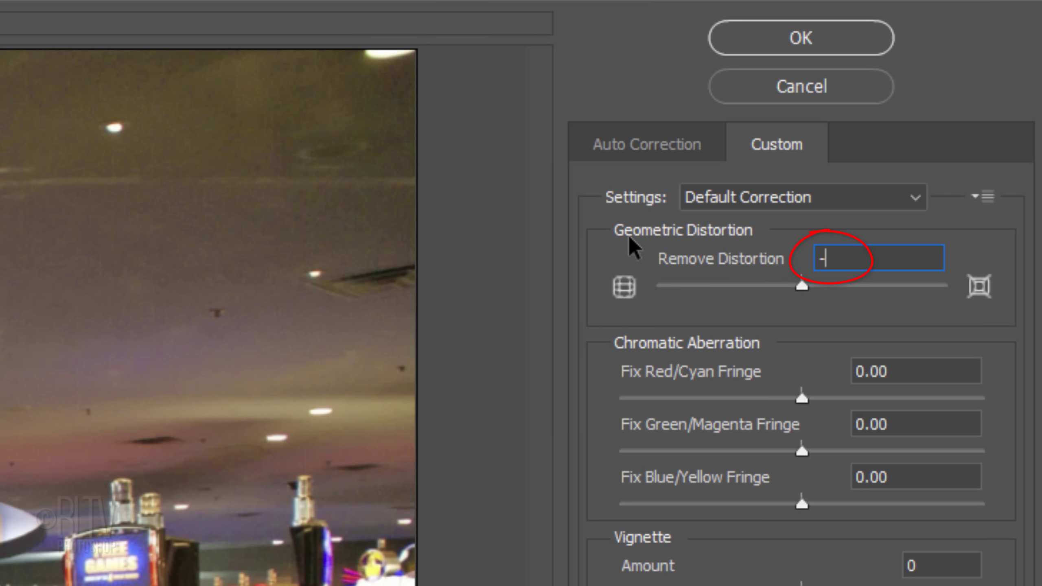
pyautogui.write('0')
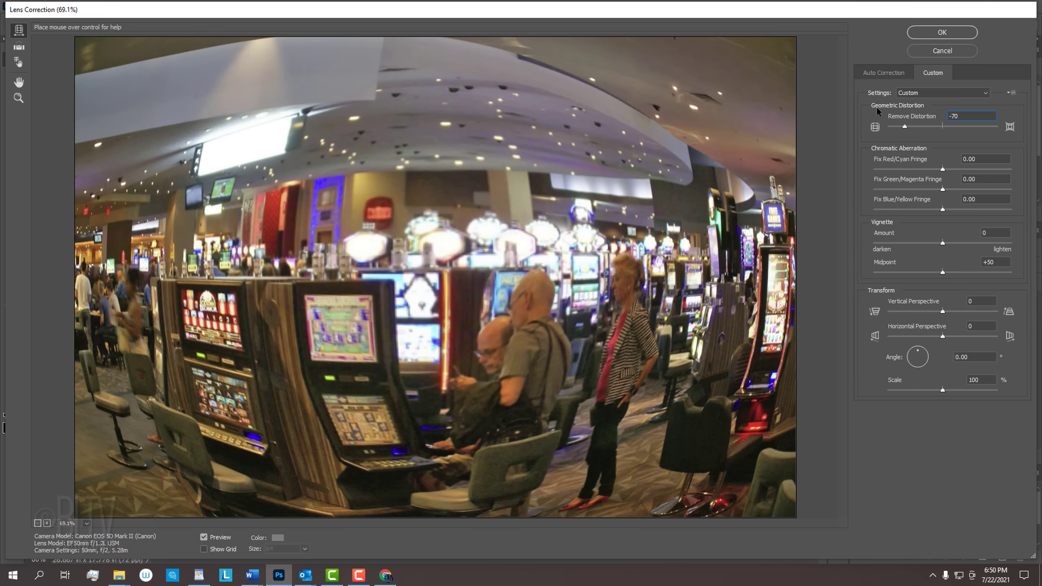
pyautogui.moveTo(942, 389); pyautogui.dragTo(908, 389)
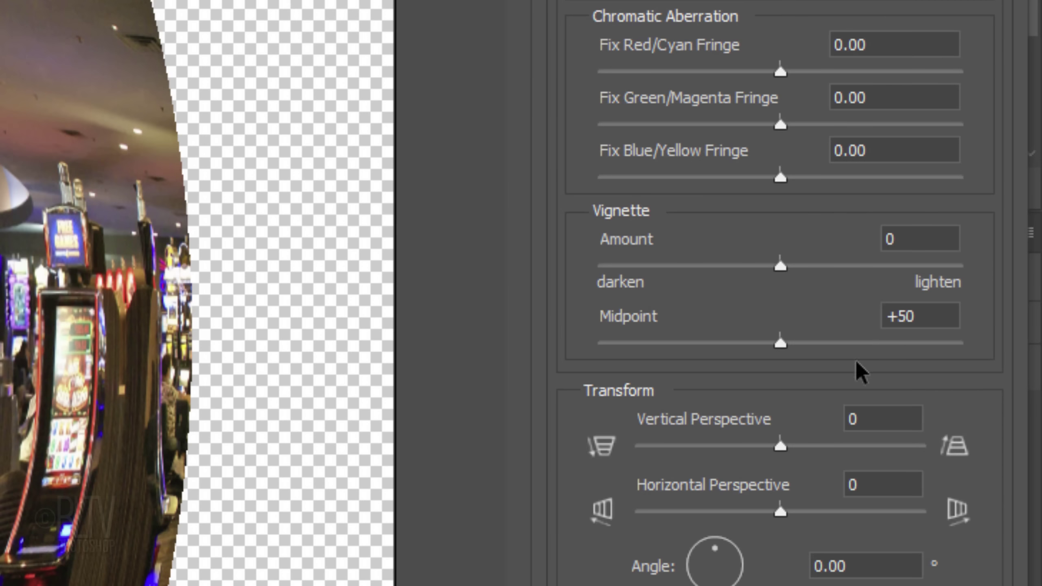
pyautogui.click(998, 233)
pyautogui.write('-100')
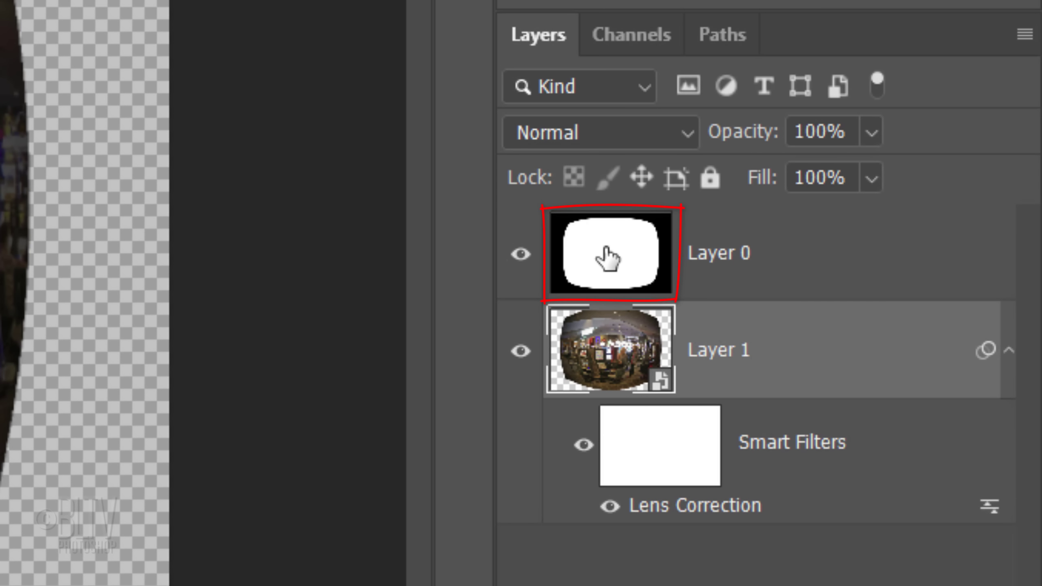
# Set the TV shape Layer 0 back to 100% opacity
pyautogui.click(889, 307)
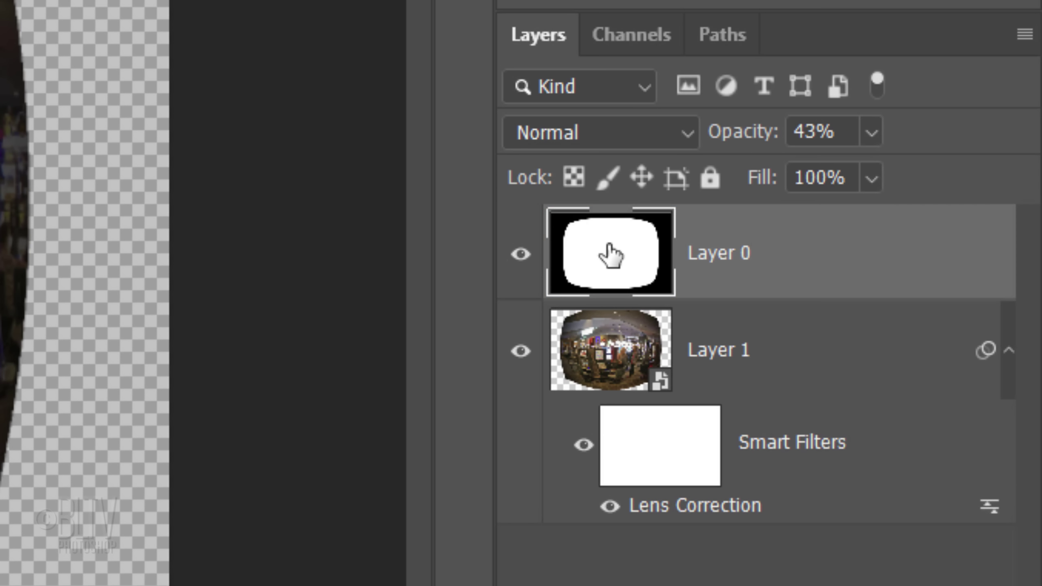
pyautogui.click(871, 133)
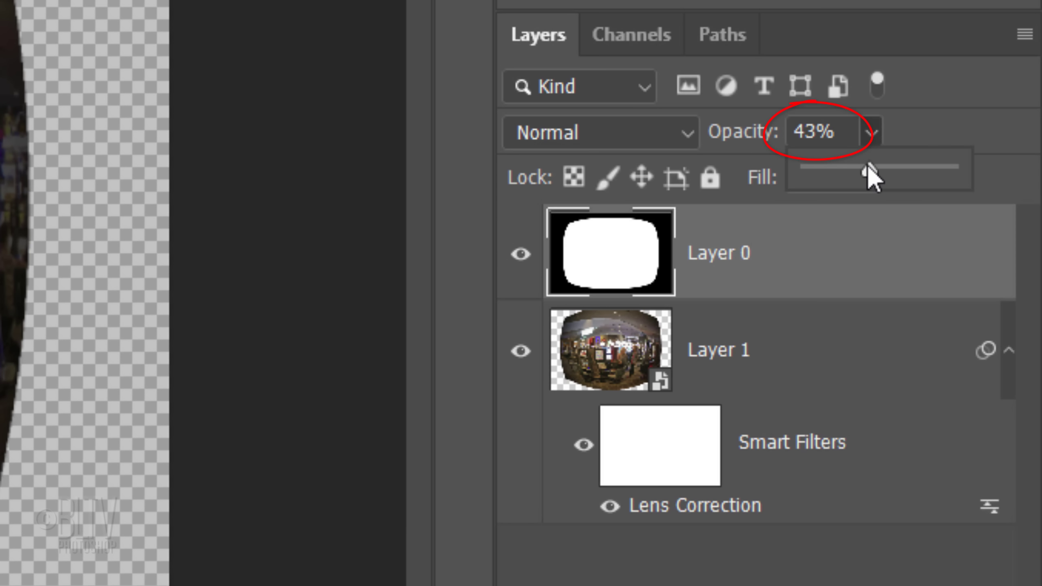
pyautogui.moveTo(869, 172); pyautogui.dragTo(1035, 173)
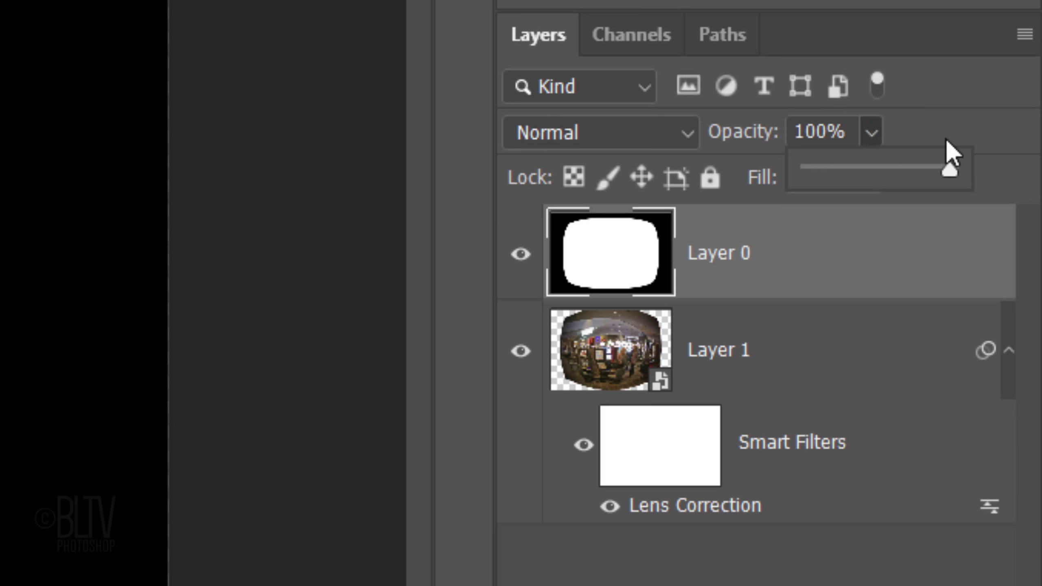
# Load the RGB channel as a selection and add it as Layer 1's layer mask
pyautogui.click(625, 41)
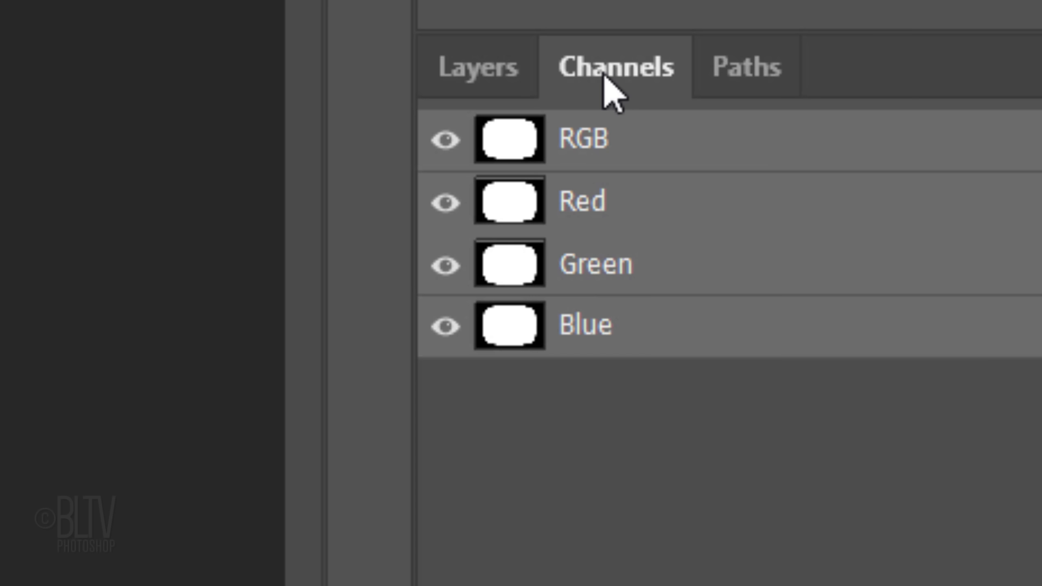
pyautogui.keyDown('ctrl'); pyautogui.click(505, 135); pyautogui.keyUp('ctrl')
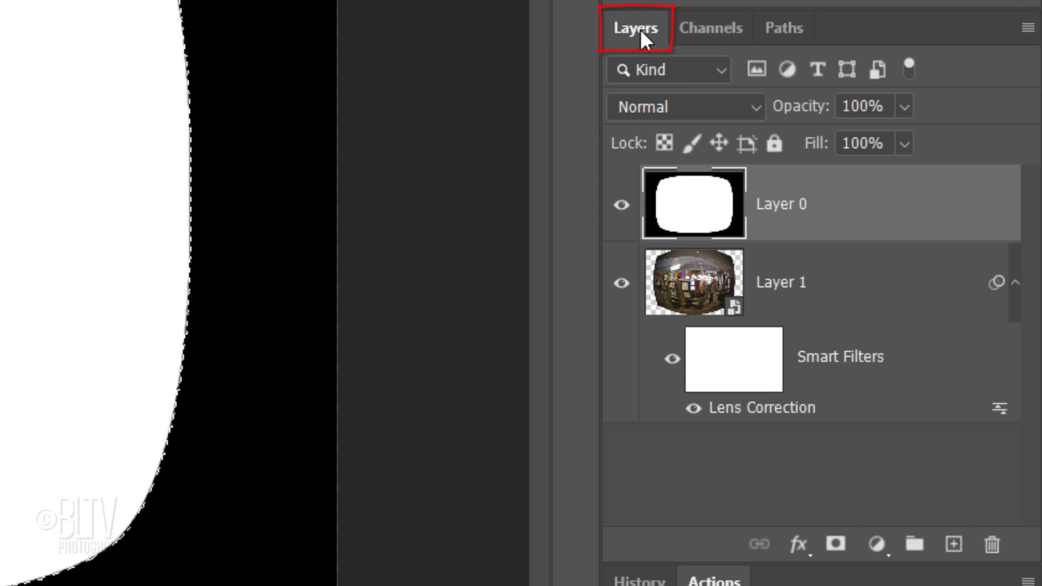
pyautogui.click(693, 283)
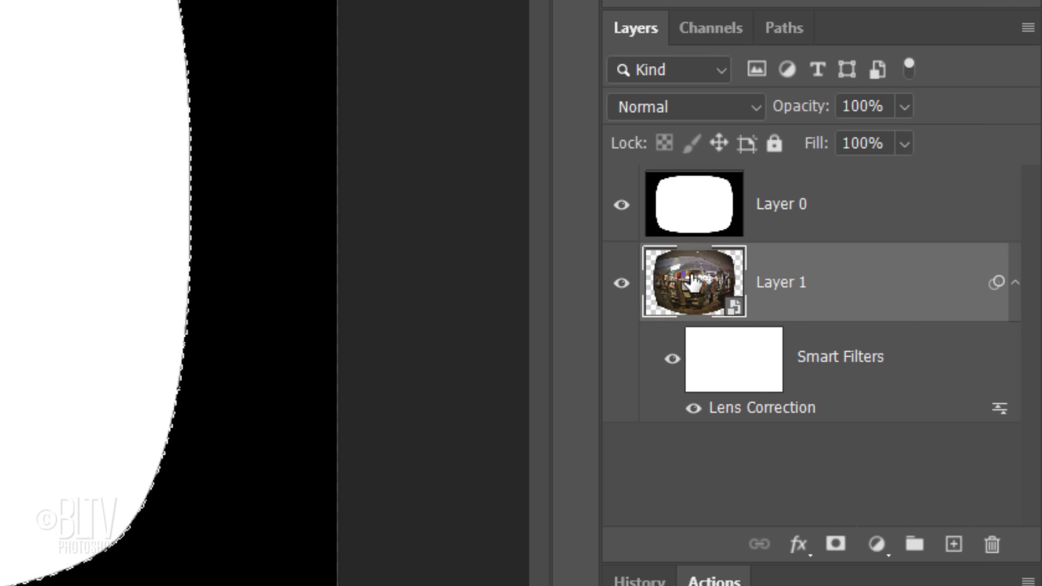
pyautogui.click(835, 546)
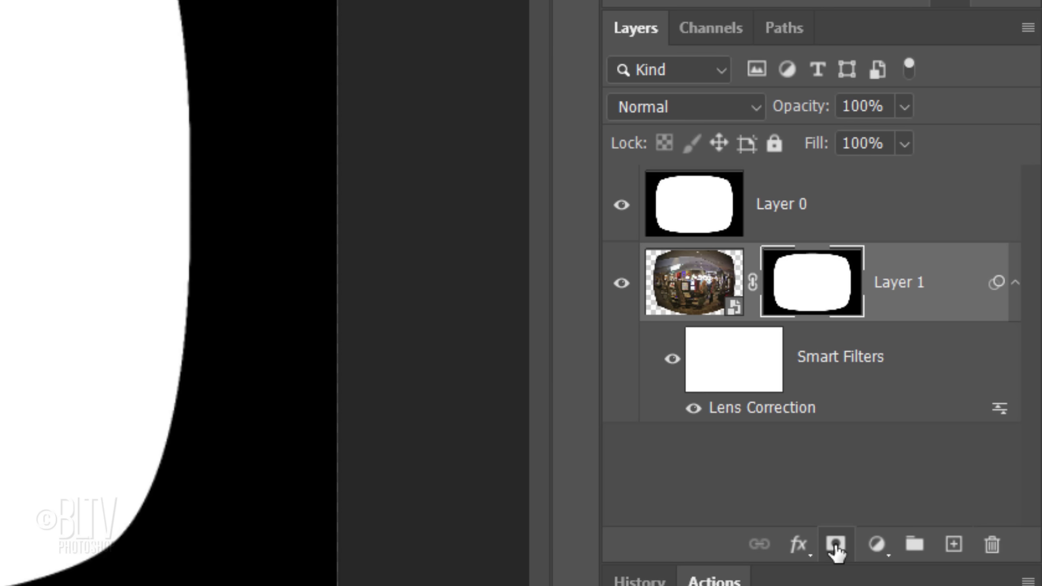
pyautogui.click(699, 212)
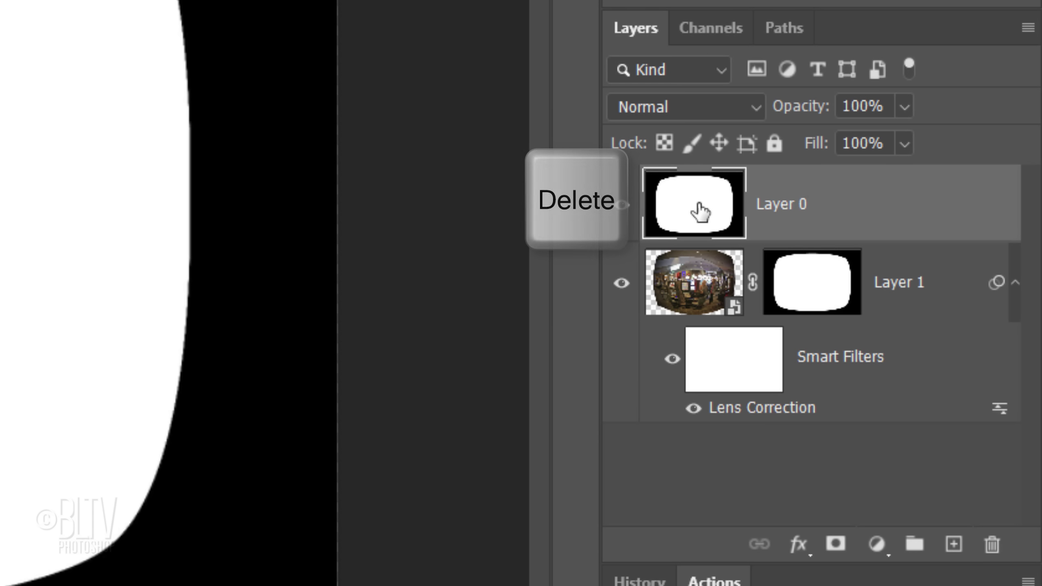
# Delete the TV shape layer, add Layer 2 below Layer 1 and fill it black
pyautogui.press('Delete')
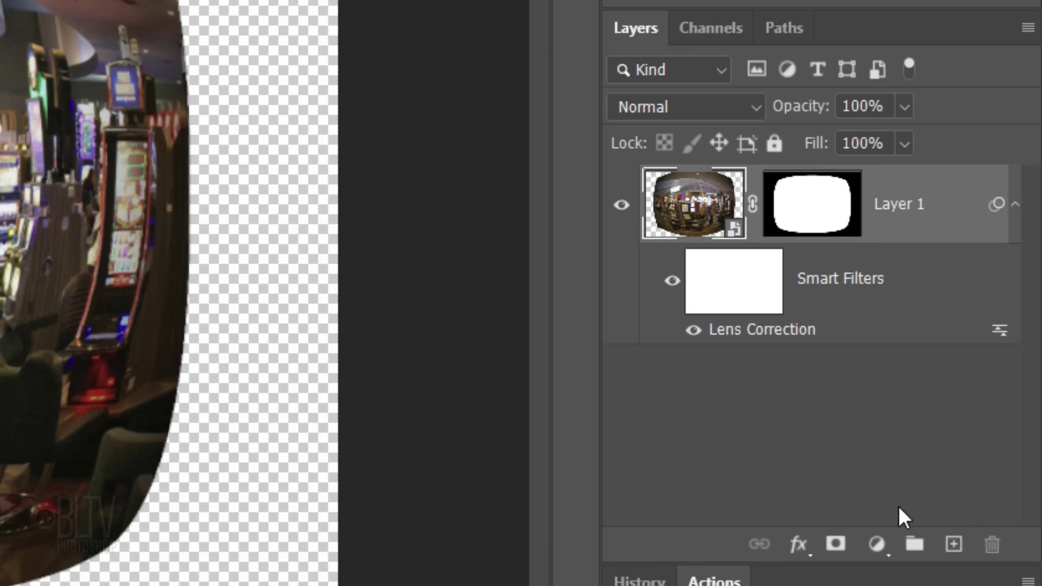
pyautogui.keyDown('ctrl'); pyautogui.click(952, 548); pyautogui.keyUp('ctrl')
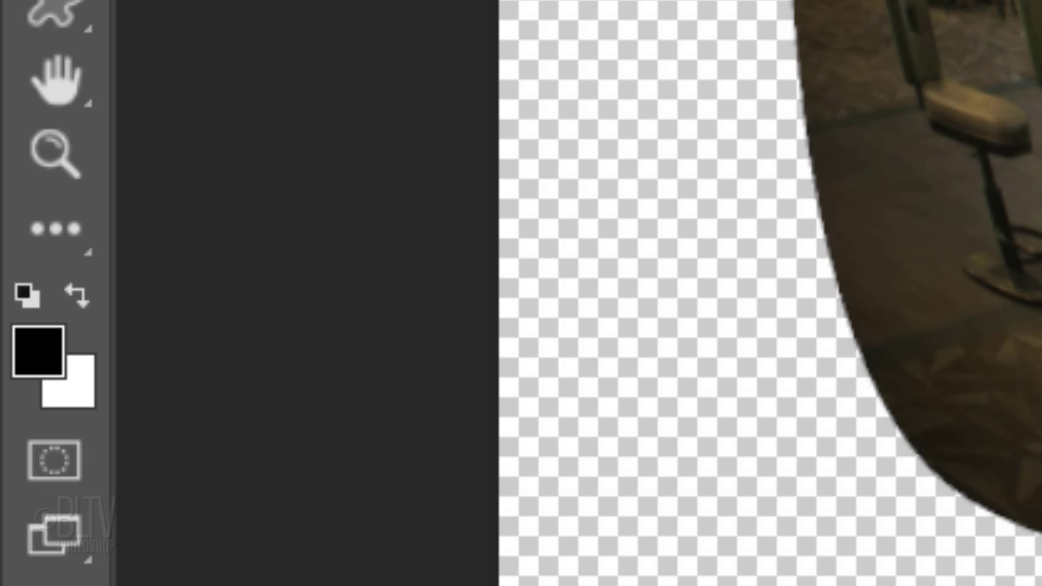
pyautogui.press('d')
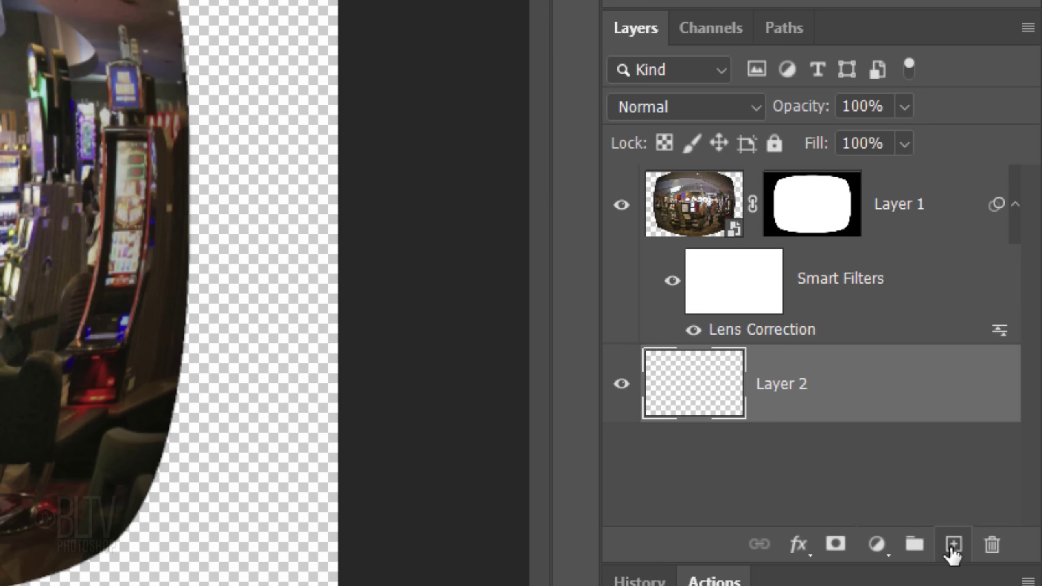
pyautogui.hotkey('alt', 'Delete')
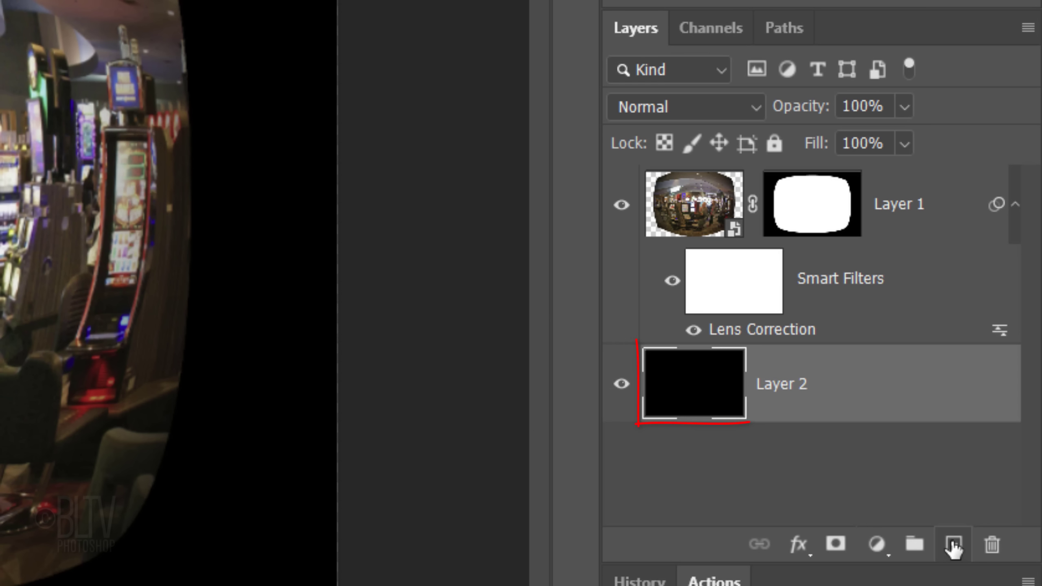
# Apply Filter > Texture > Grain to Layer 1 with Clumped, intensity 50, contrast 50
pyautogui.click(705, 209)
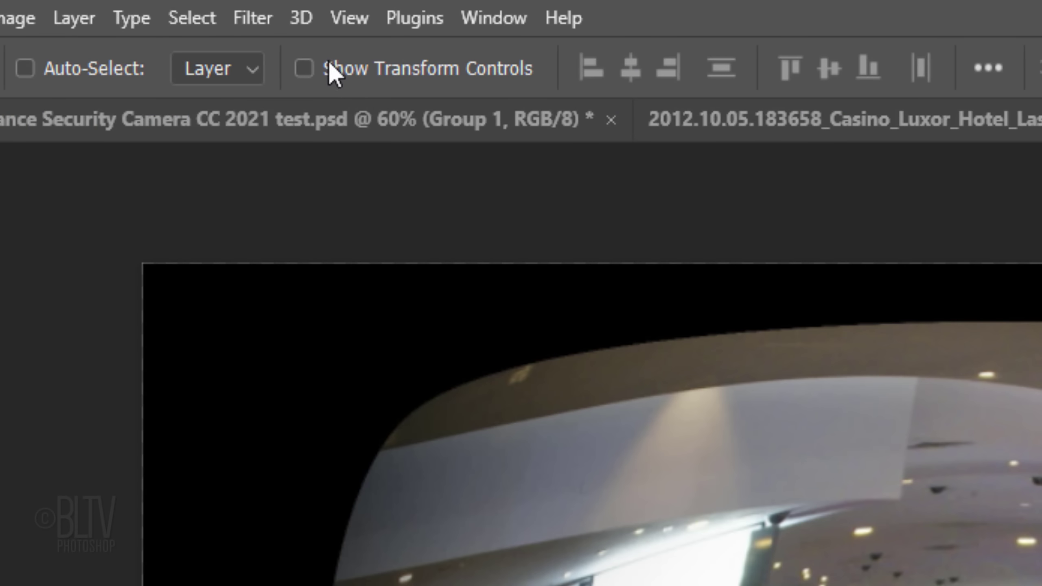
pyautogui.click(253, 15)
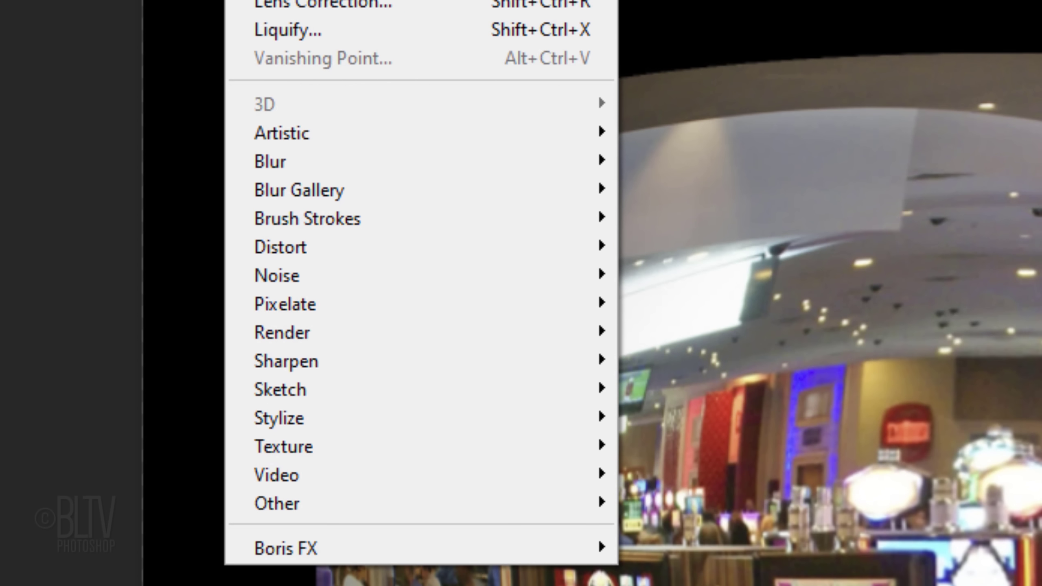
pyautogui.moveTo(288, 427)
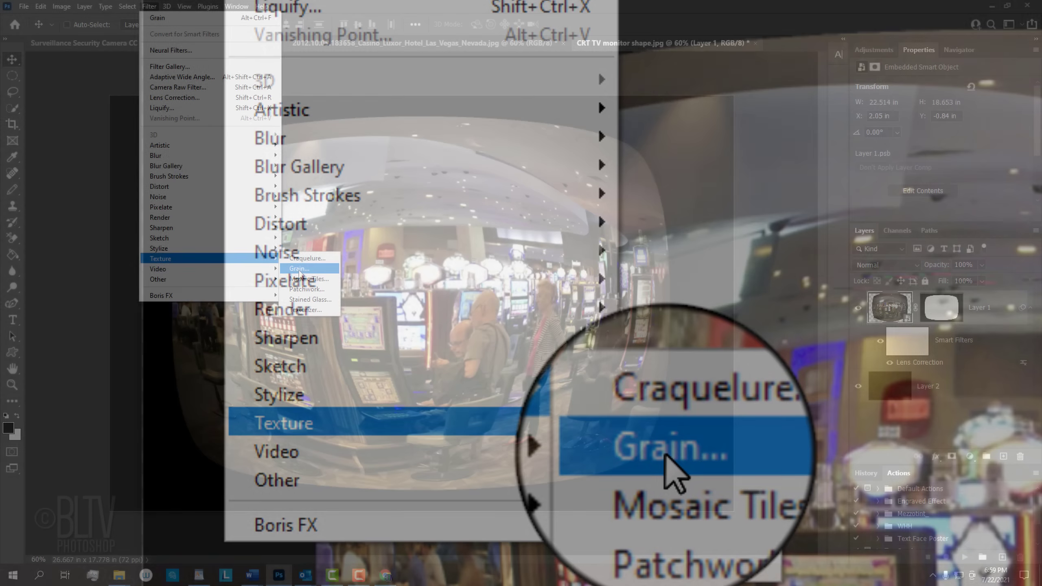
pyautogui.click(299, 268)
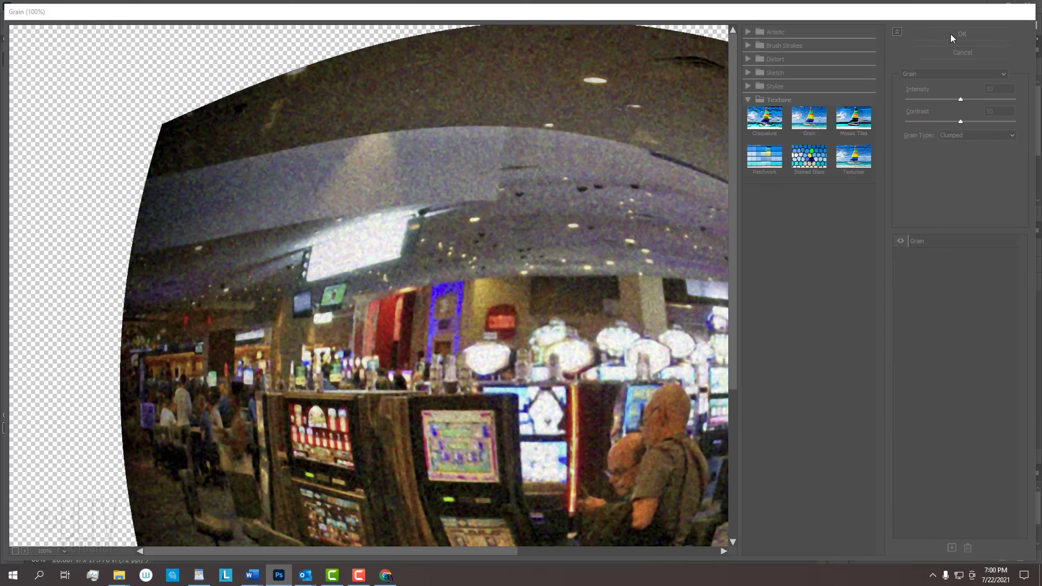
pyautogui.click(751, 51)
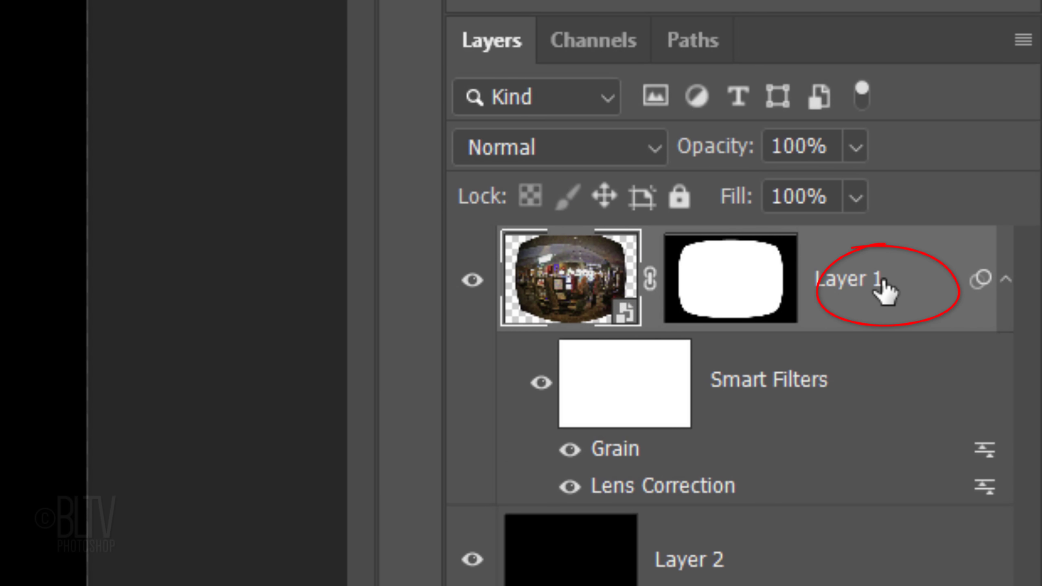
# Add an Overlay Inner Glow (black, Softer, Edge, 20 px) to Layer 1, then collapse its effects
pyautogui.doubleClick(884, 289)
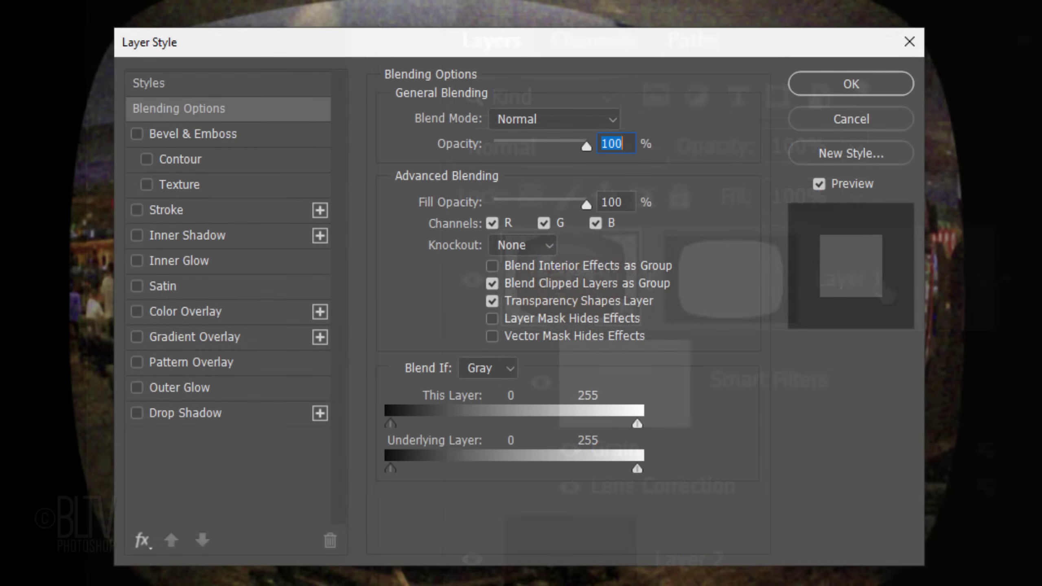
pyautogui.click(184, 265)
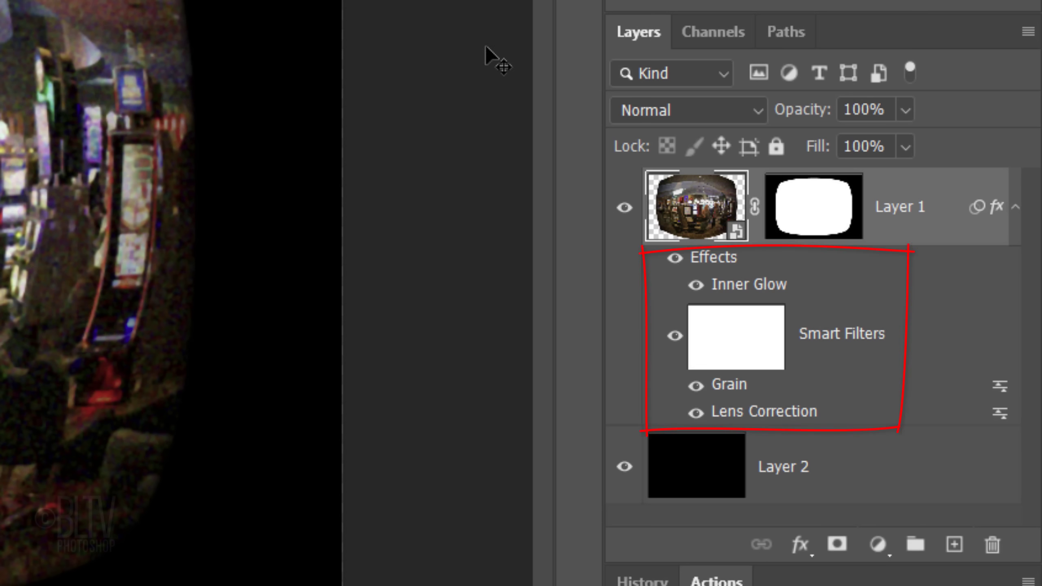
pyautogui.click(1013, 208)
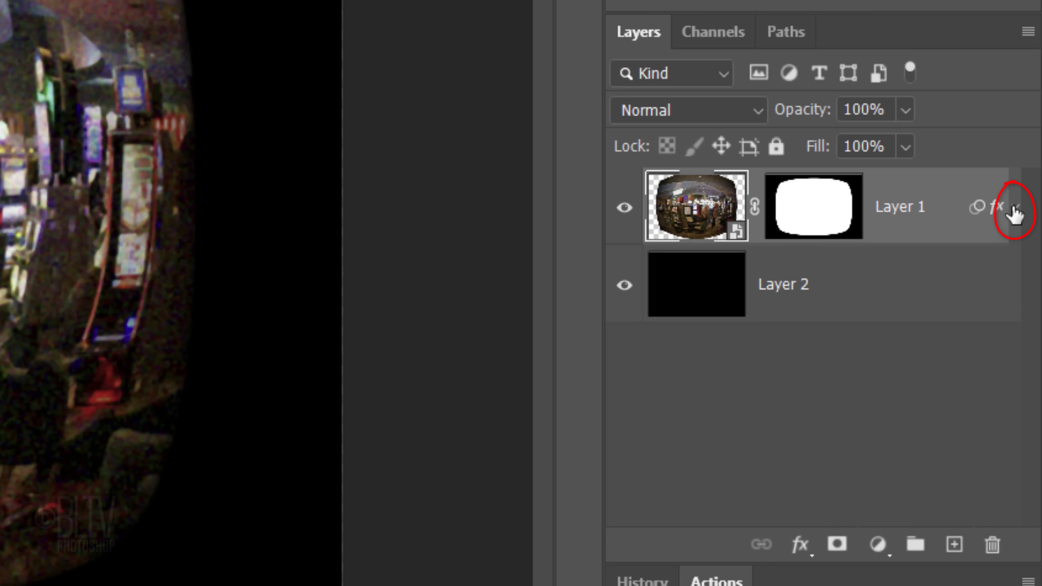
# Add a new Layer 3 on top and fill it with 50% Gray
pyautogui.click(952, 545)
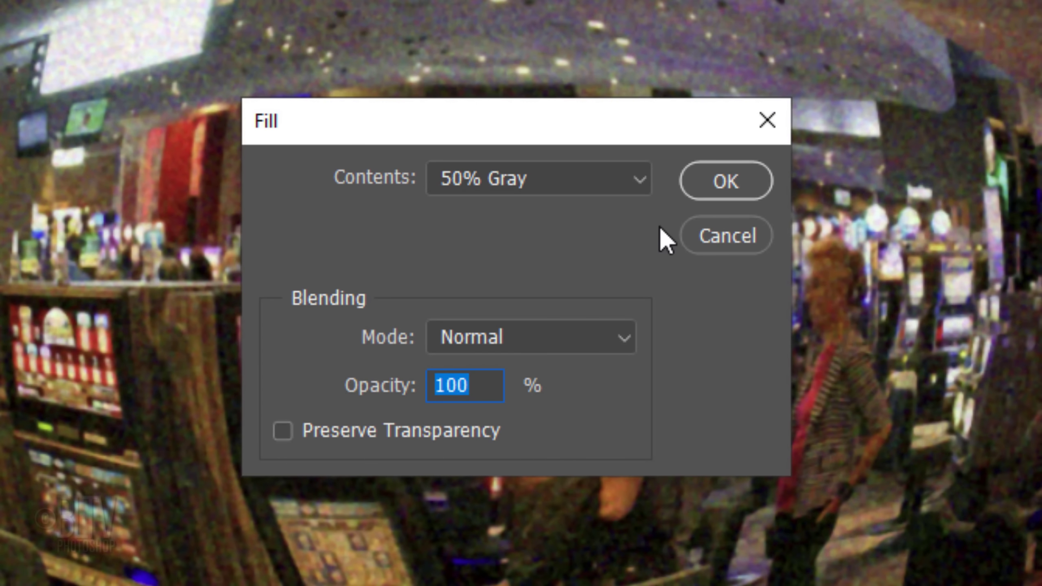
pyautogui.click(554, 181)
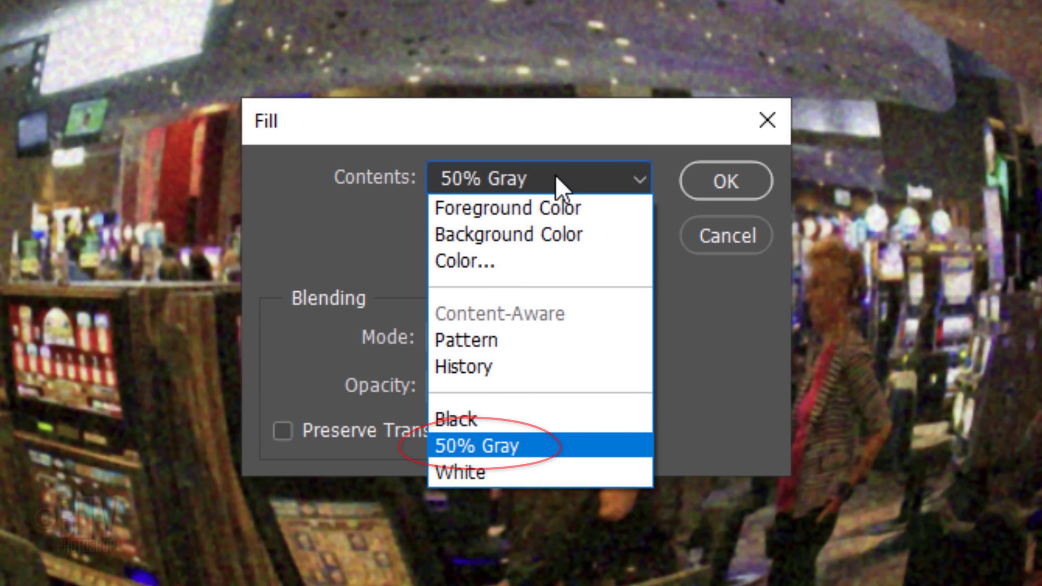
pyautogui.click(558, 181)
pyautogui.click(722, 182)
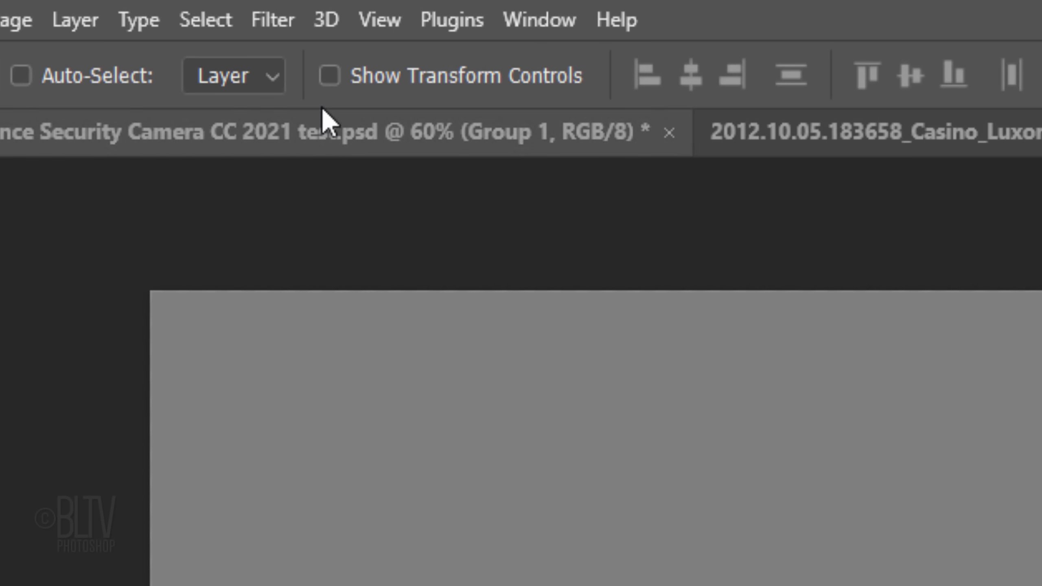
pyautogui.click(149, 6)
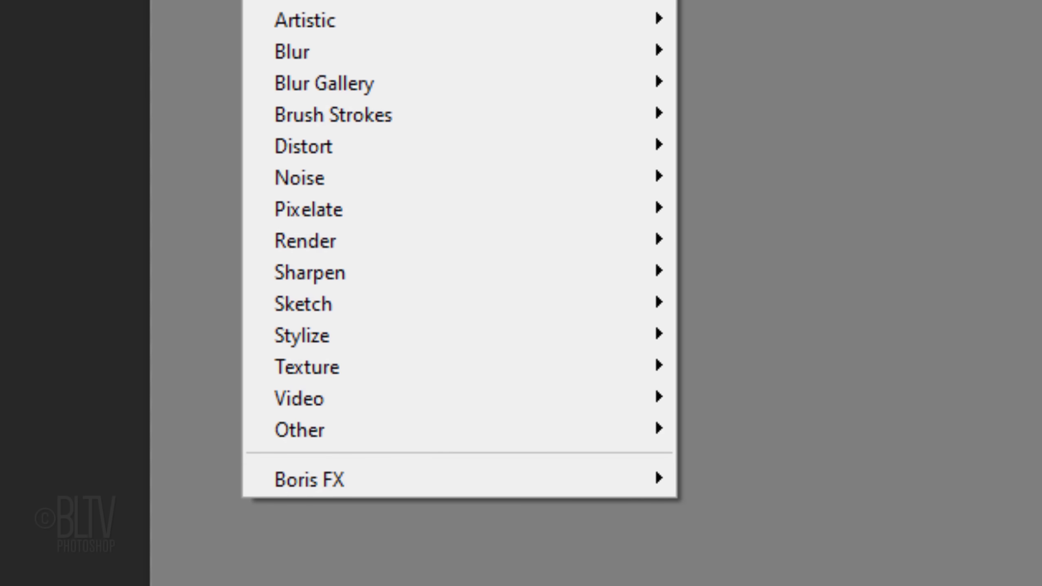
# Apply Sketch > Halftone Pattern to Layer 3 with Line type, size 1, contrast 50
pyautogui.moveTo(305, 425)
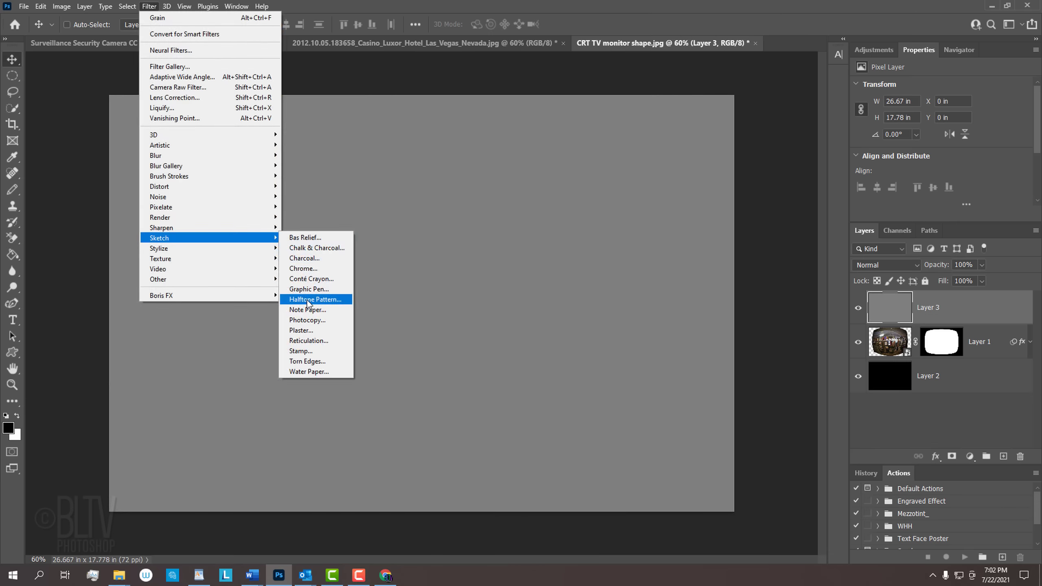
pyautogui.click(755, 440)
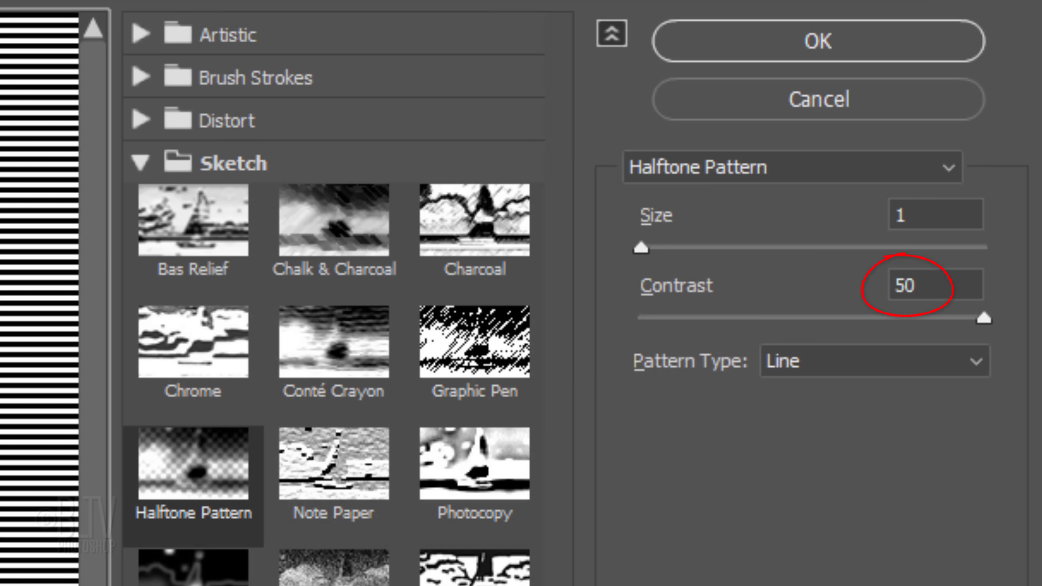
pyautogui.click(820, 40)
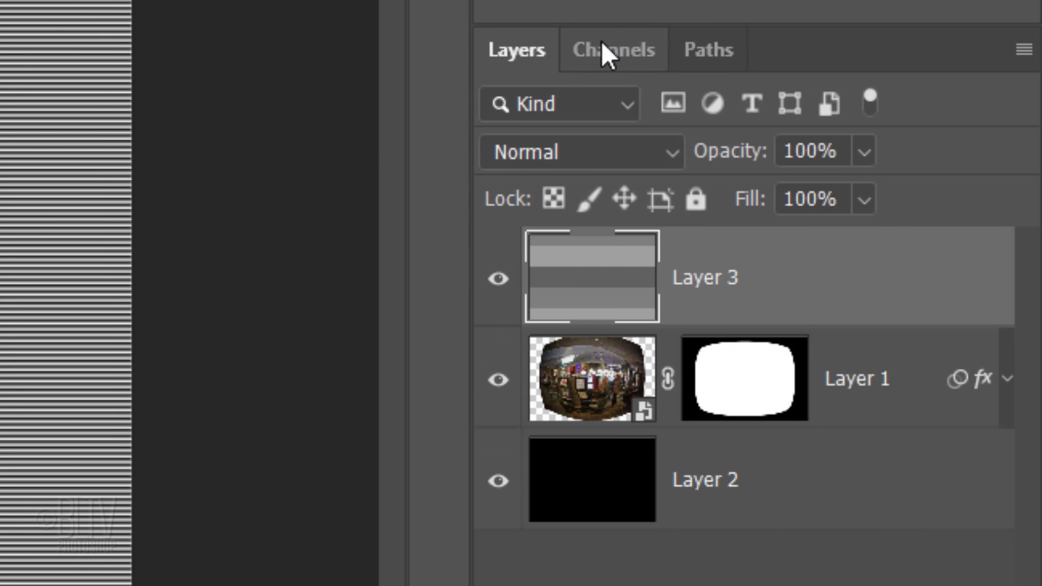
# Load a channel as a selection, delete those stripes from Layer 3, and deselect
pyautogui.click(893, 231)
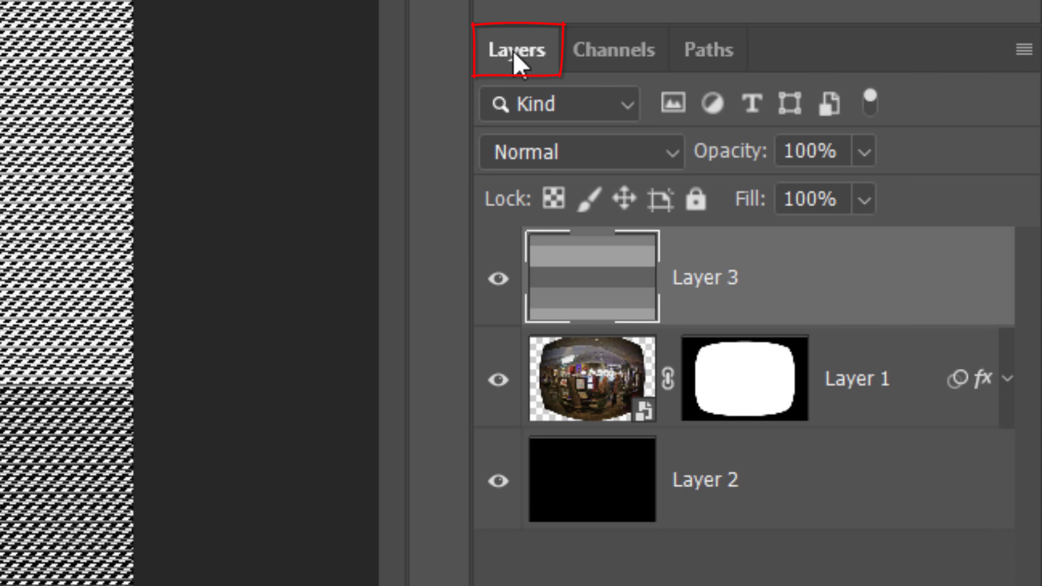
pyautogui.press('Delete')
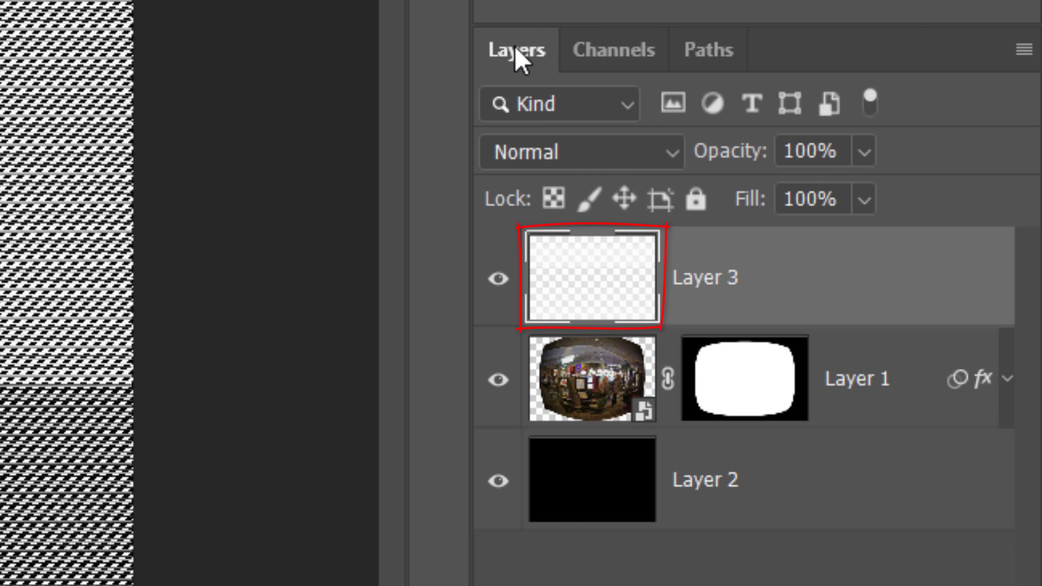
pyautogui.hotkey('ctrl', 'd')
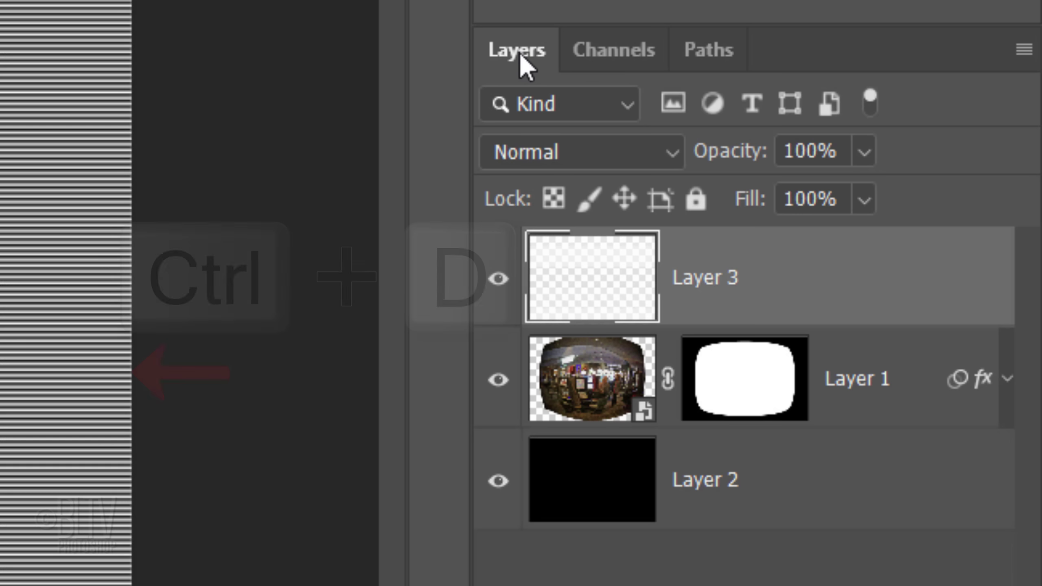
# Convert Layer 3 to a smart object and set its blend mode to Soft Light
pyautogui.click(1024, 50)
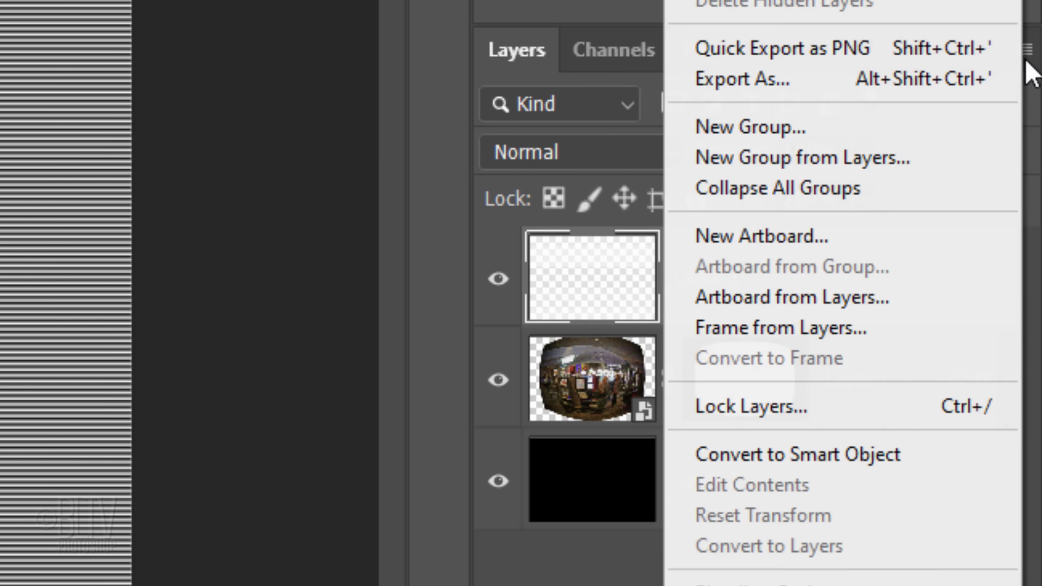
pyautogui.click(762, 456)
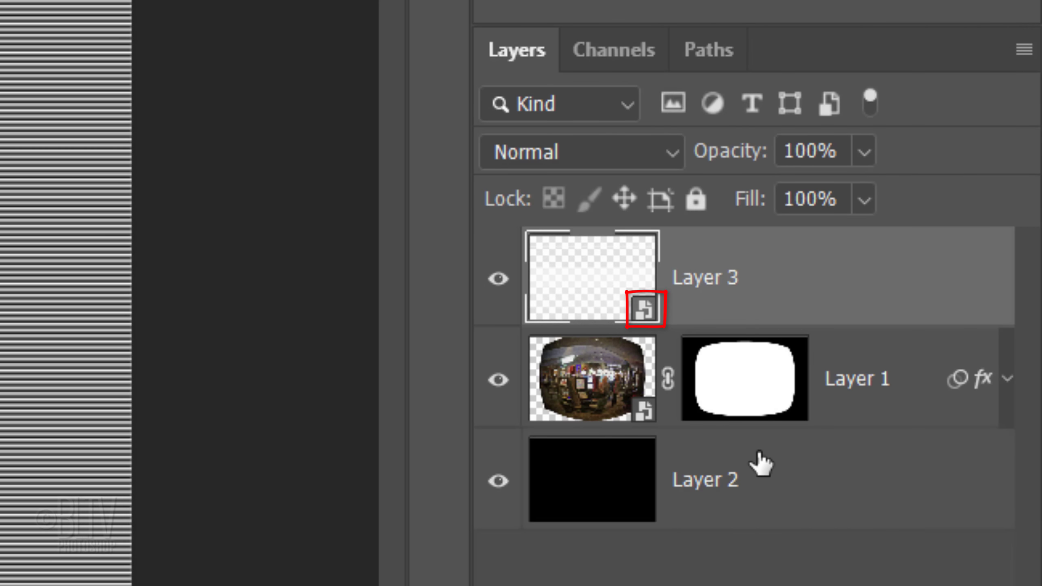
pyautogui.click(548, 158)
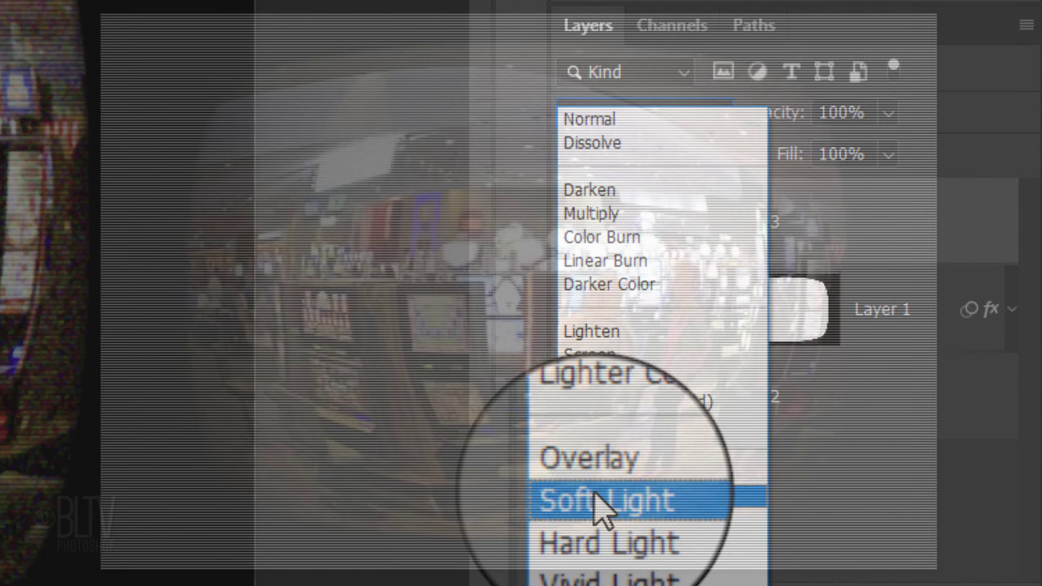
pyautogui.click(260, 16)
pyautogui.moveTo(590, 404)
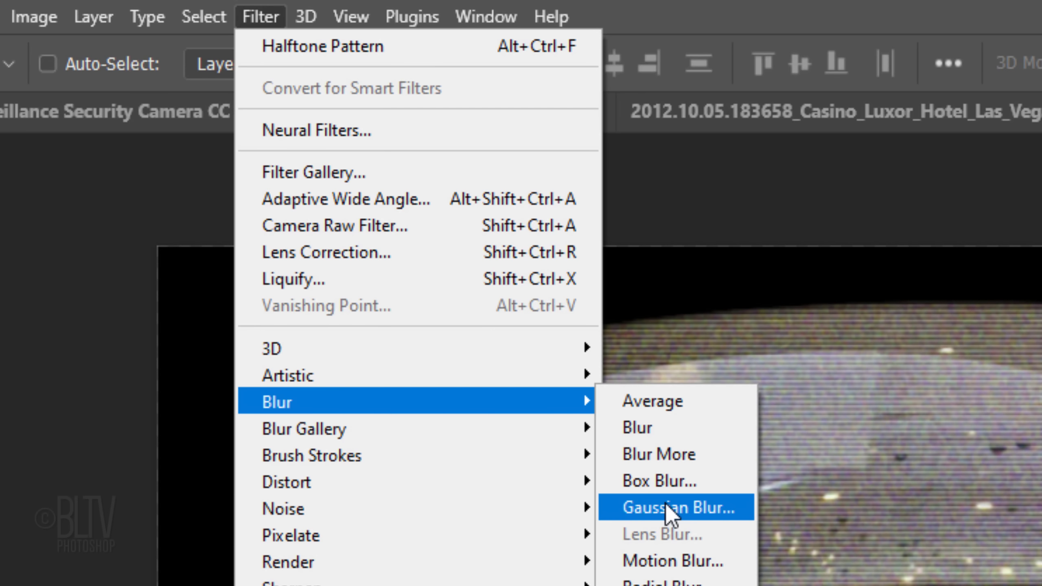
# Apply a 1-pixel Gaussian Blur smart filter to Layer 3 and rename it 'Scan lines'
pyautogui.click(665, 502)
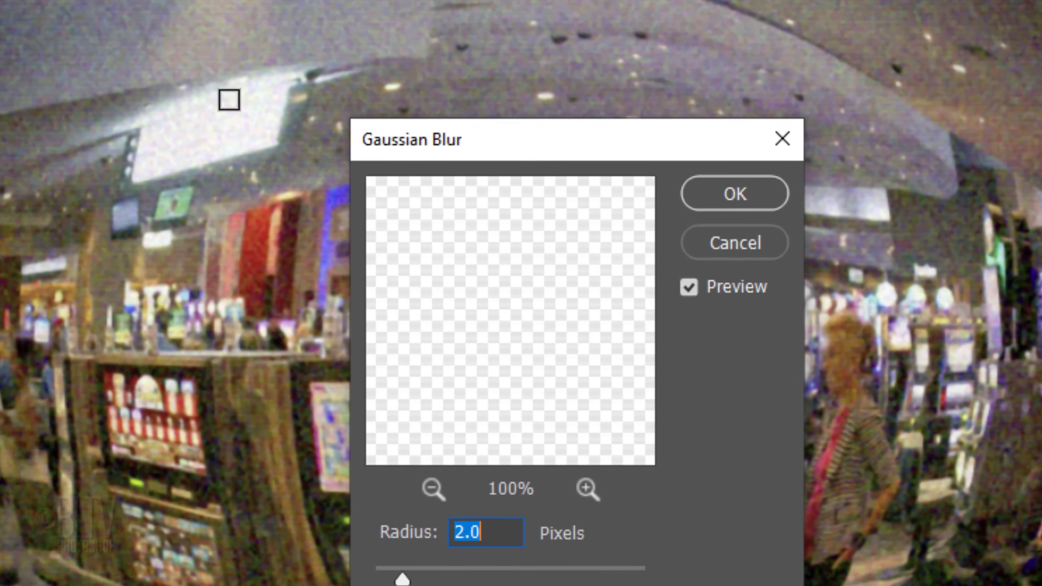
pyautogui.write('1')
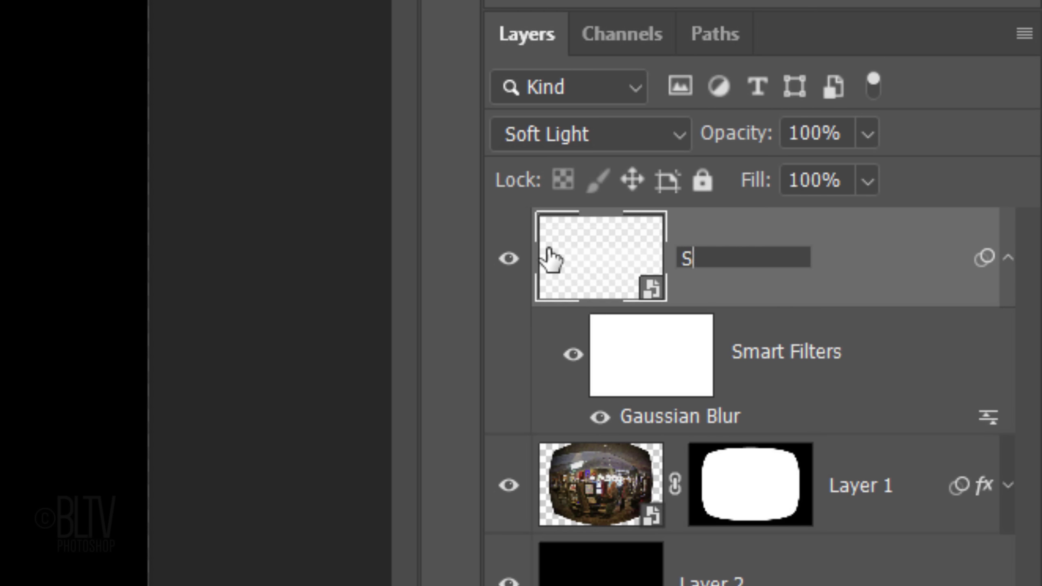
pyautogui.write('can lines')
pyautogui.press('Return')
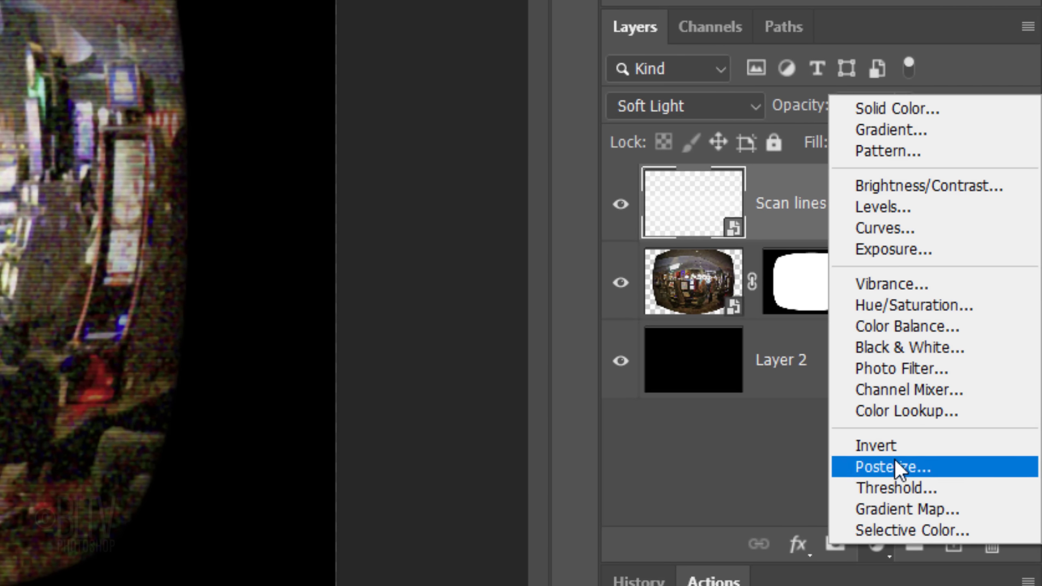
# Add a #EEF3E7 Solid Color fill layer on top and set its blend mode to Color
pyautogui.click(894, 116)
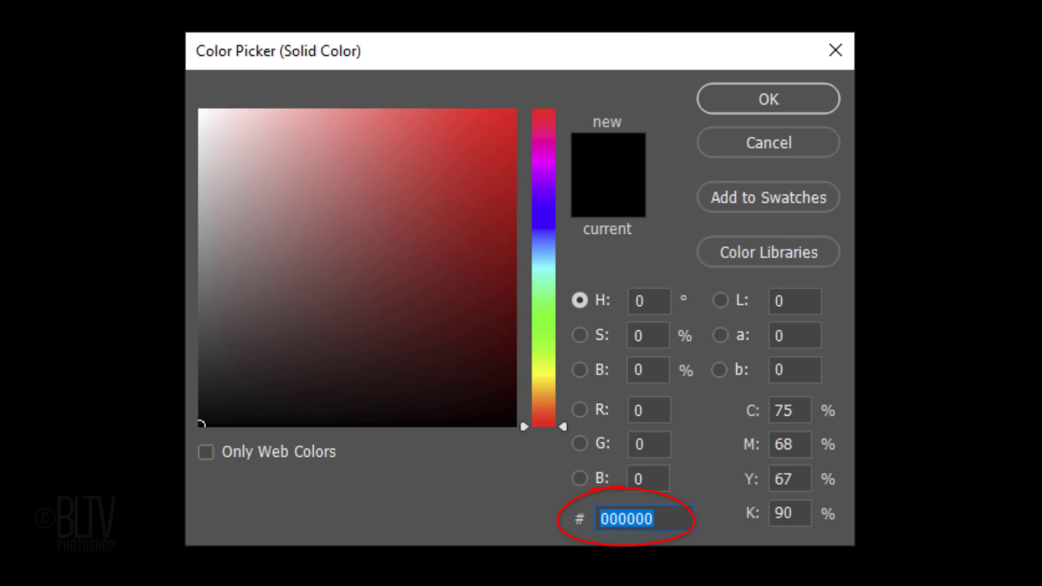
pyautogui.write('E')
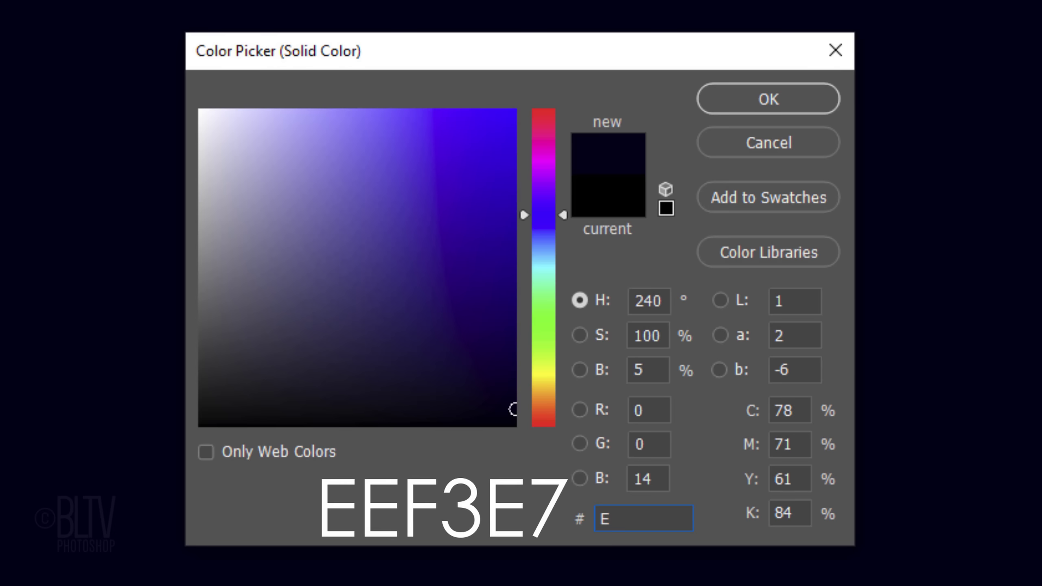
pyautogui.write('EF3')
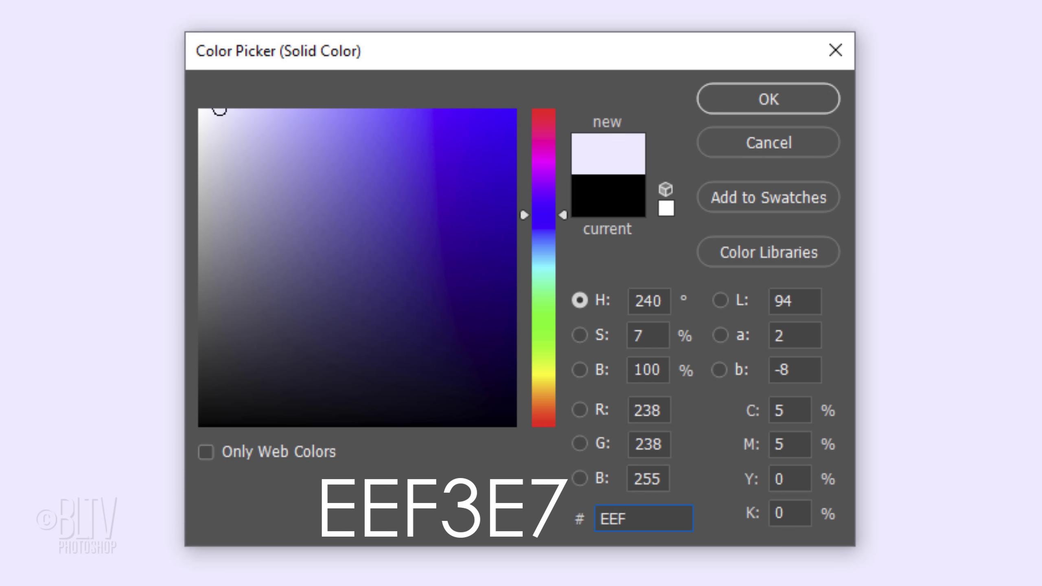
pyautogui.write('E7')
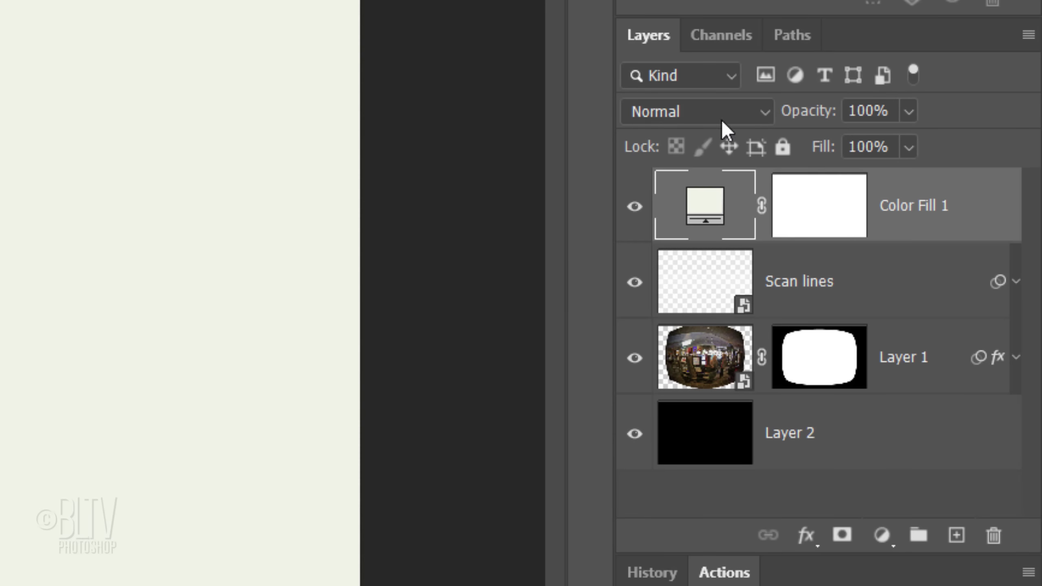
pyautogui.click(686, 108)
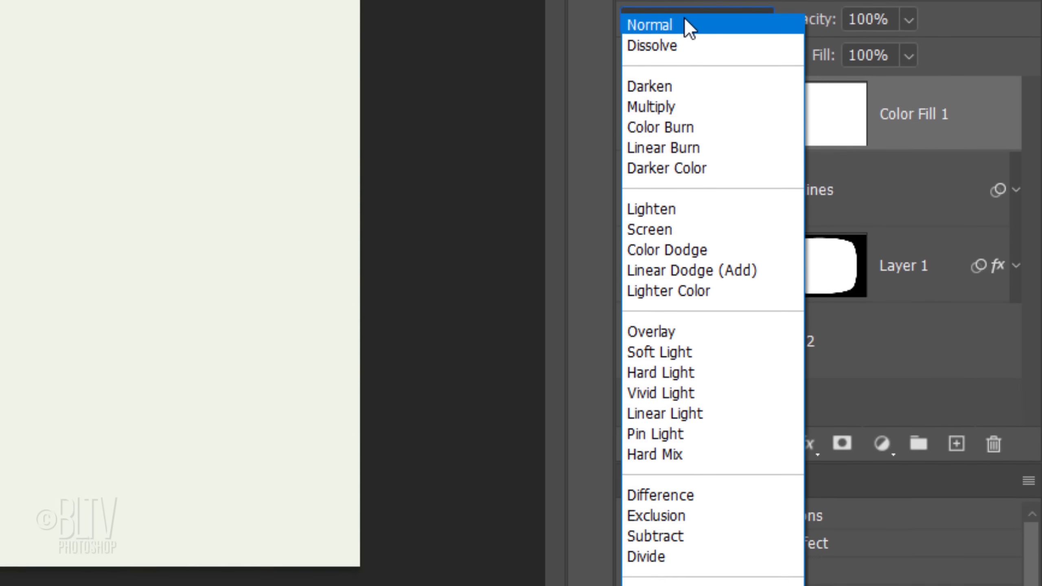
pyautogui.click(647, 540)
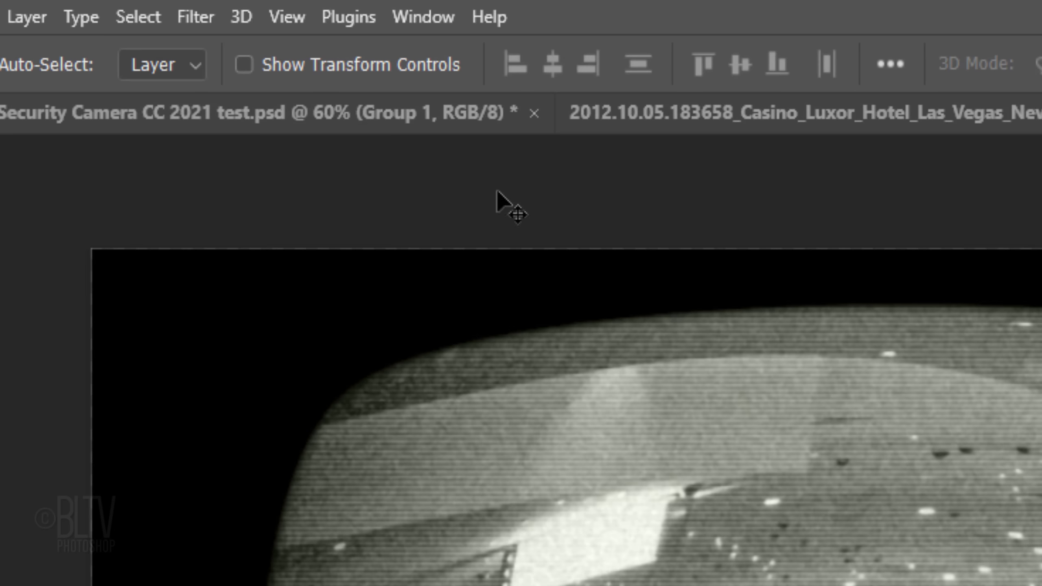
# Create a New Guide Layout with margins Top 3 in, Bottom 3 in, Left 4 in, Right 4 in
pyautogui.click(296, 18)
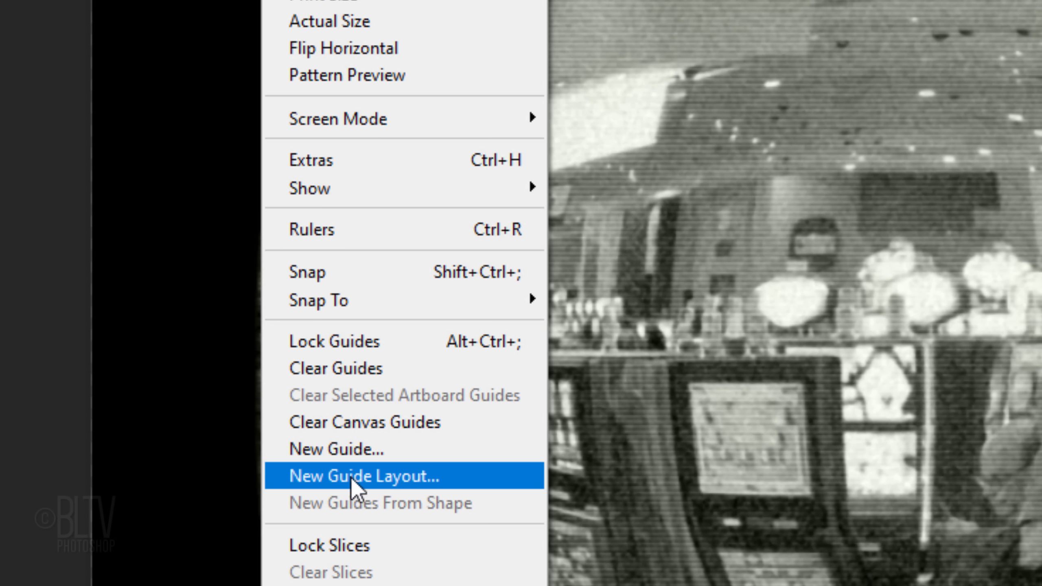
pyautogui.click(351, 478)
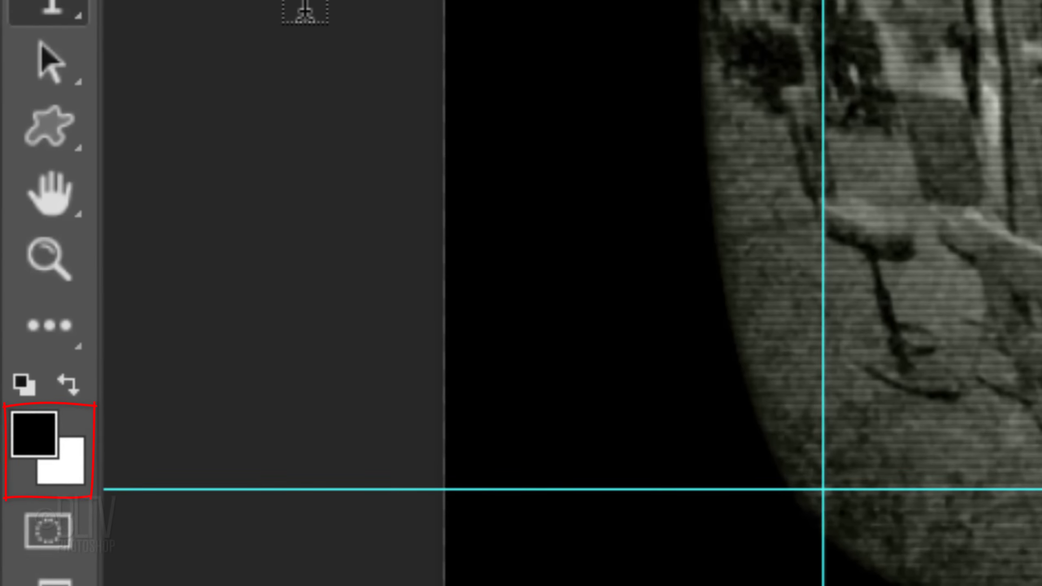
# Swap colours so the foreground is white and turn on View > Snap
pyautogui.press('x')
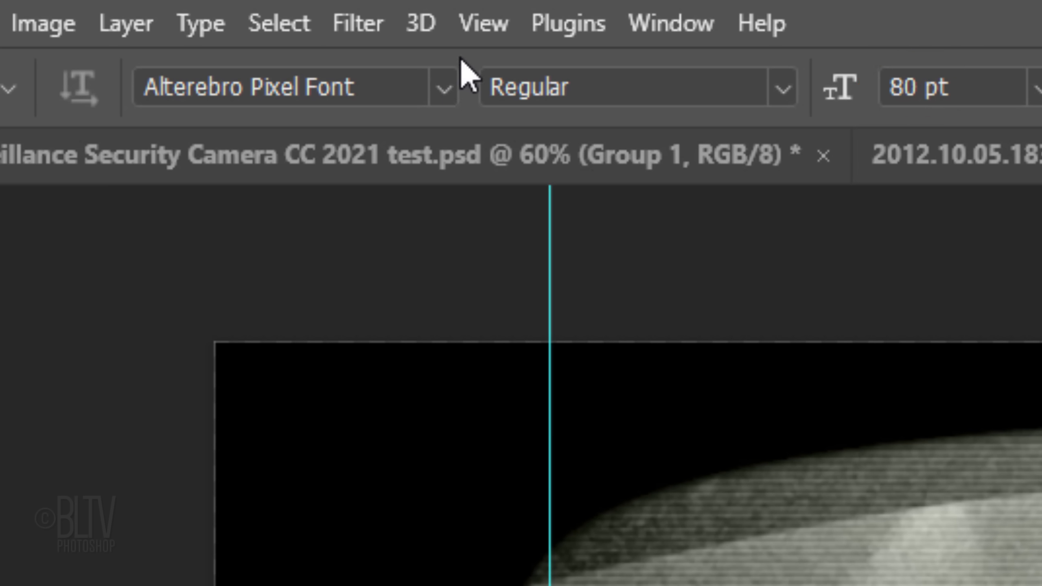
pyautogui.click(483, 24)
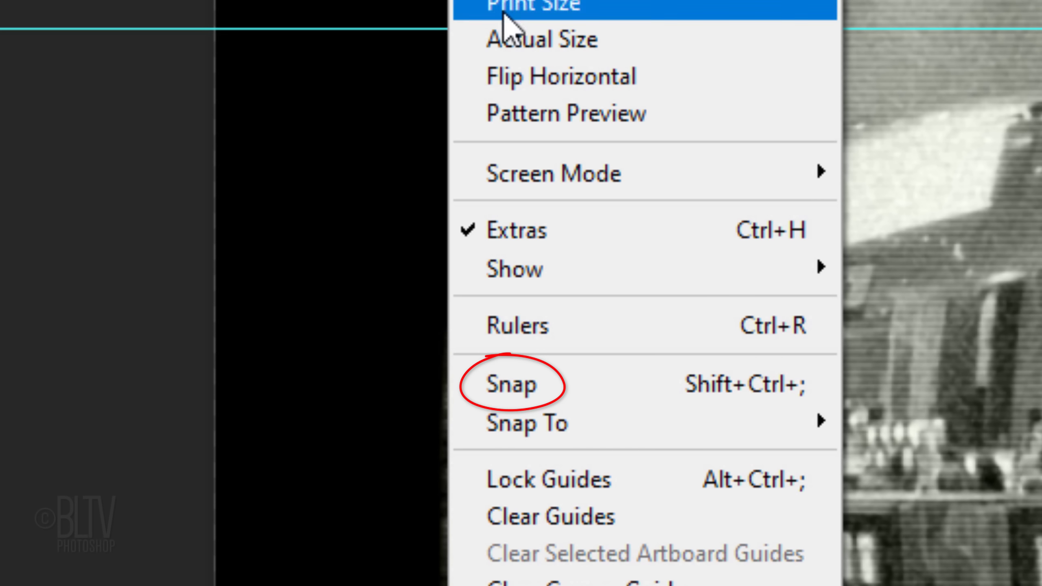
pyautogui.click(523, 389)
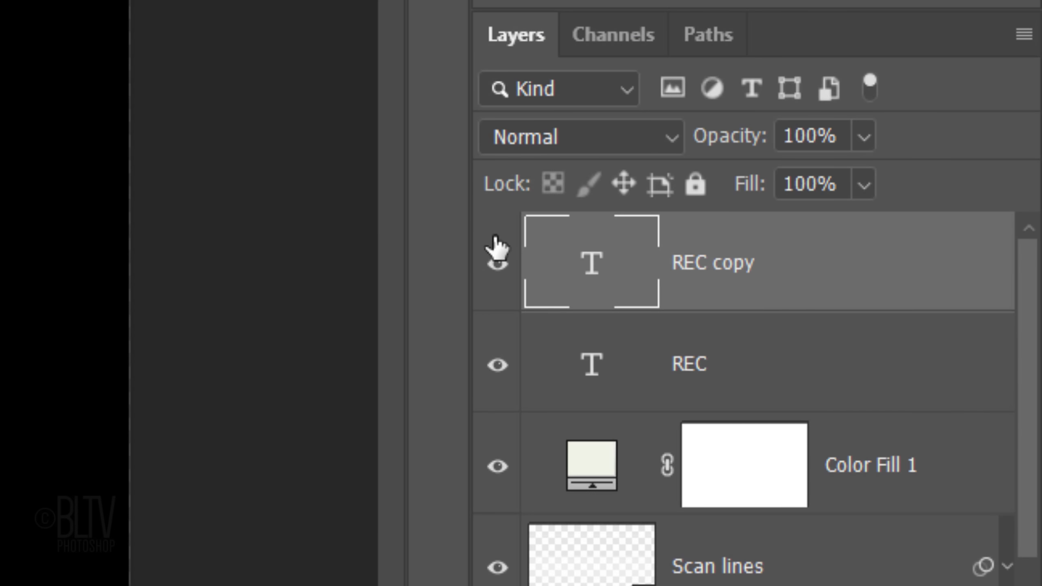
# Edit the REC copy layers into CAMERA 103, 02:17:18 PM and 08/10/1976 at the guide corners
pyautogui.doubleClick(586, 257)
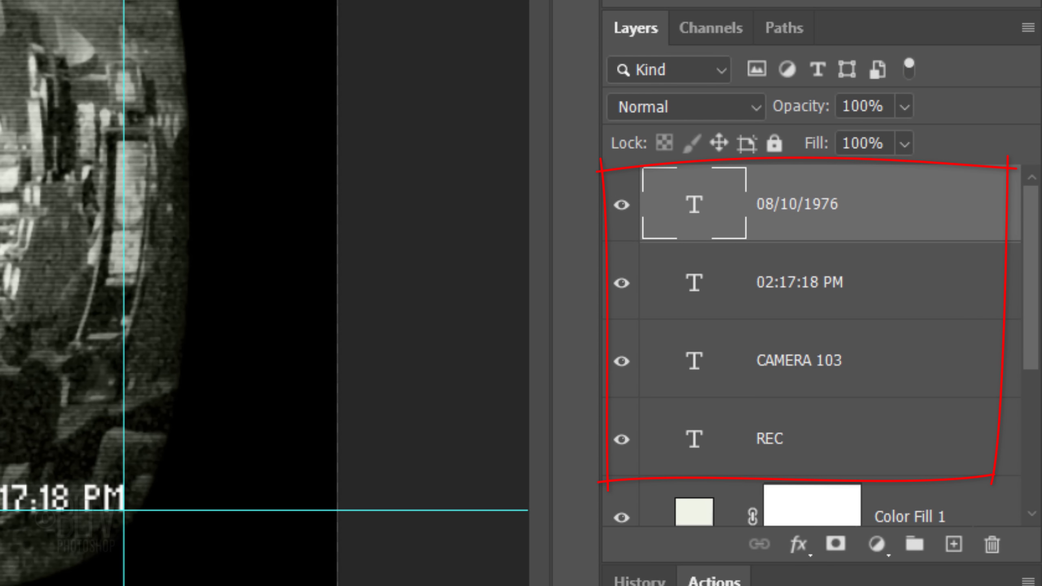
# Select the four text layers and convert them into one smart object
pyautogui.keyDown('shift'); pyautogui.click(730, 440); pyautogui.keyUp('shift')
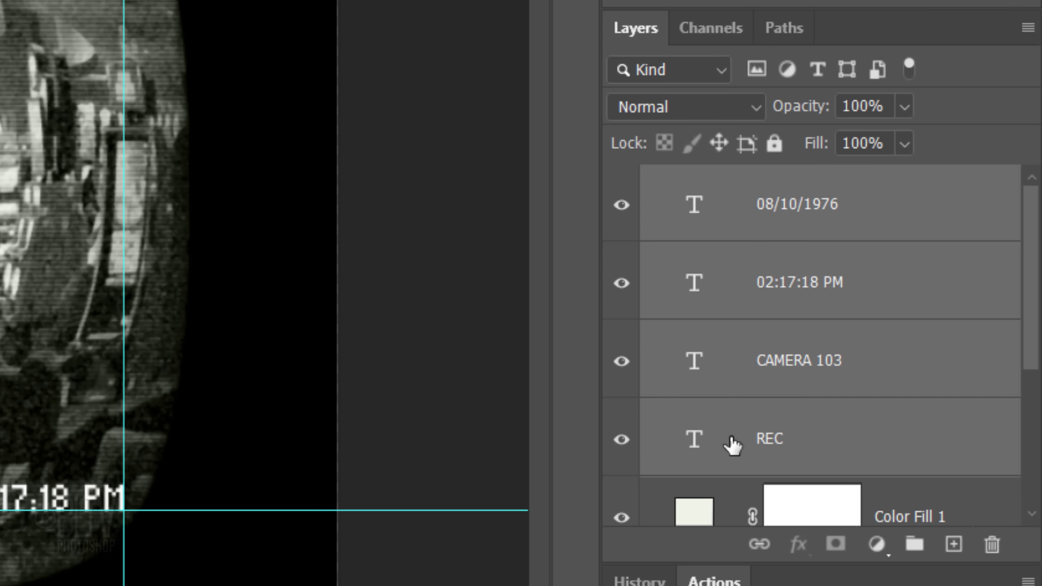
pyautogui.click(1027, 27)
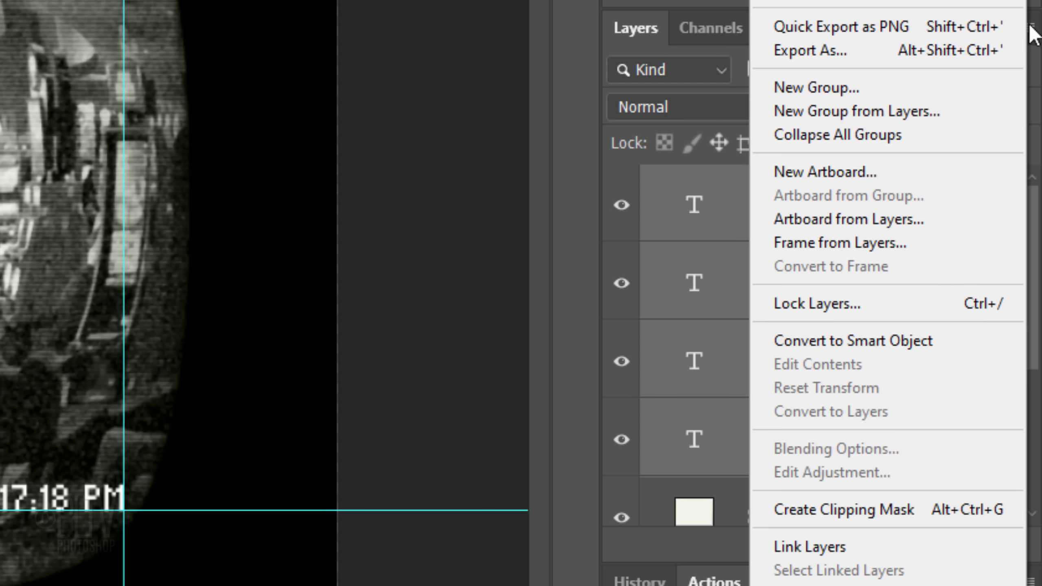
pyautogui.click(811, 339)
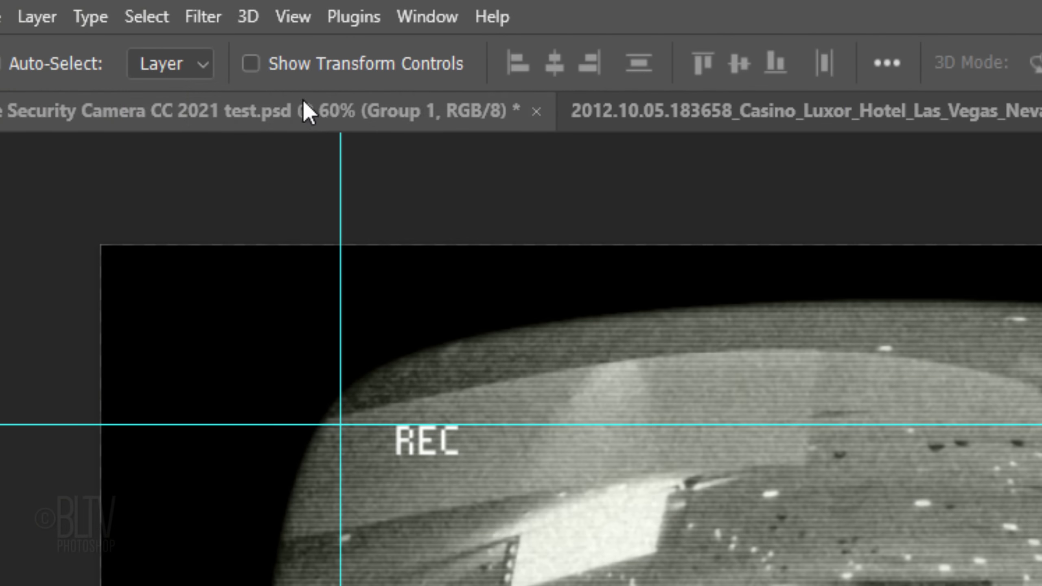
# Apply a 1.0 px Gaussian Blur smart filter to the text smart object
pyautogui.click(203, 16)
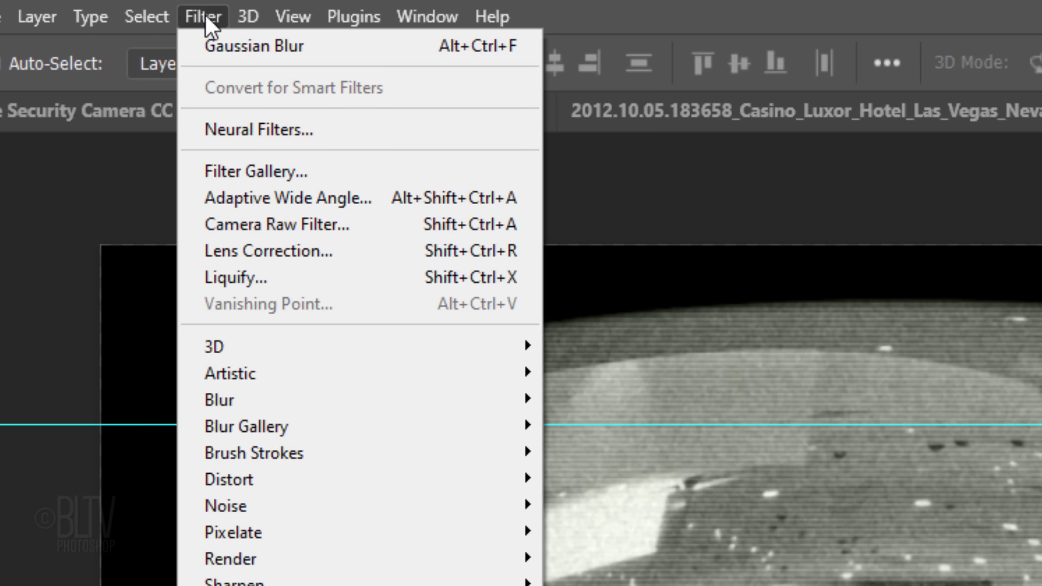
pyautogui.moveTo(235, 401)
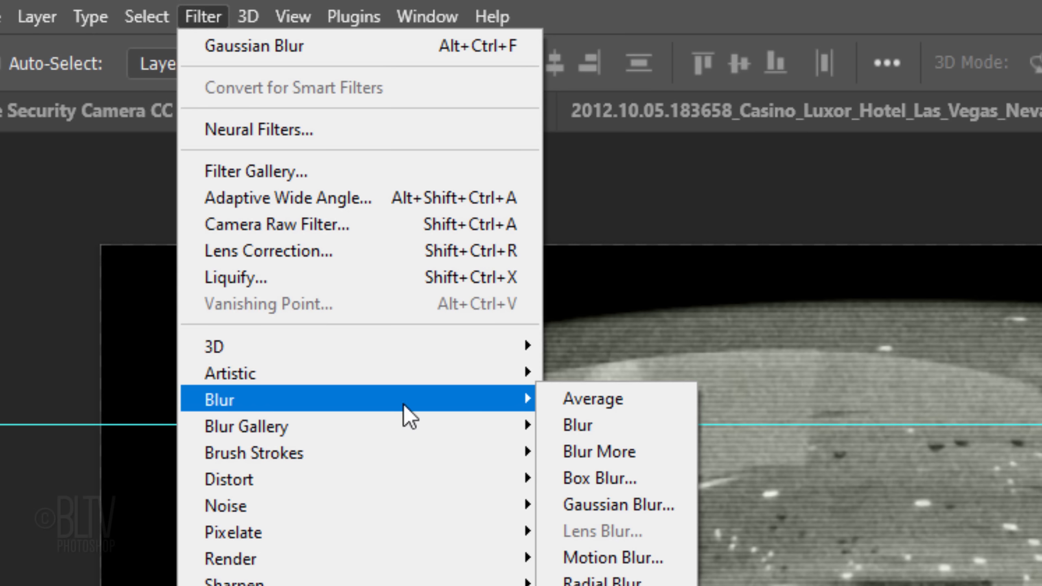
pyautogui.click(601, 507)
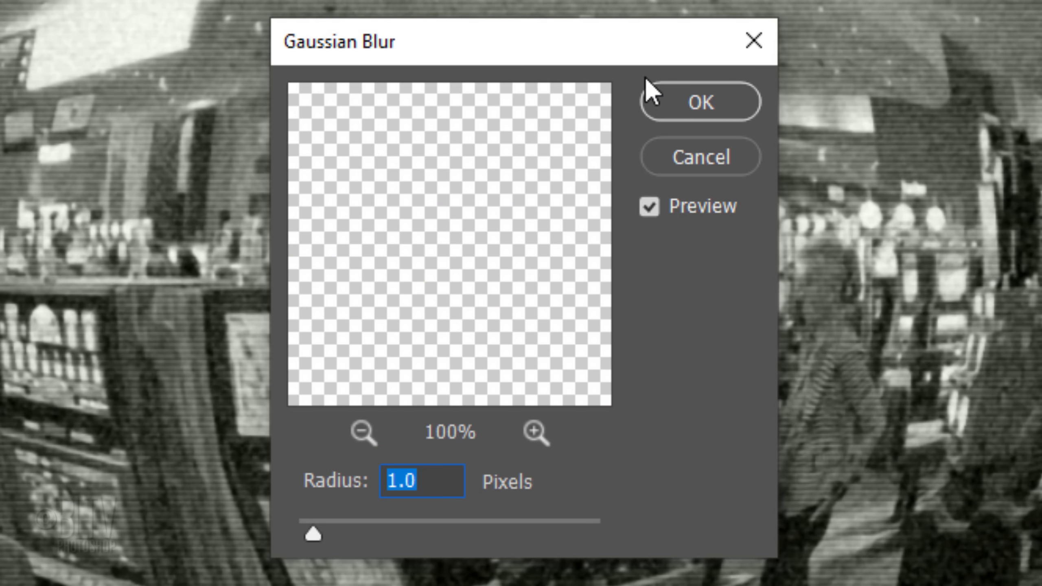
pyautogui.click(695, 103)
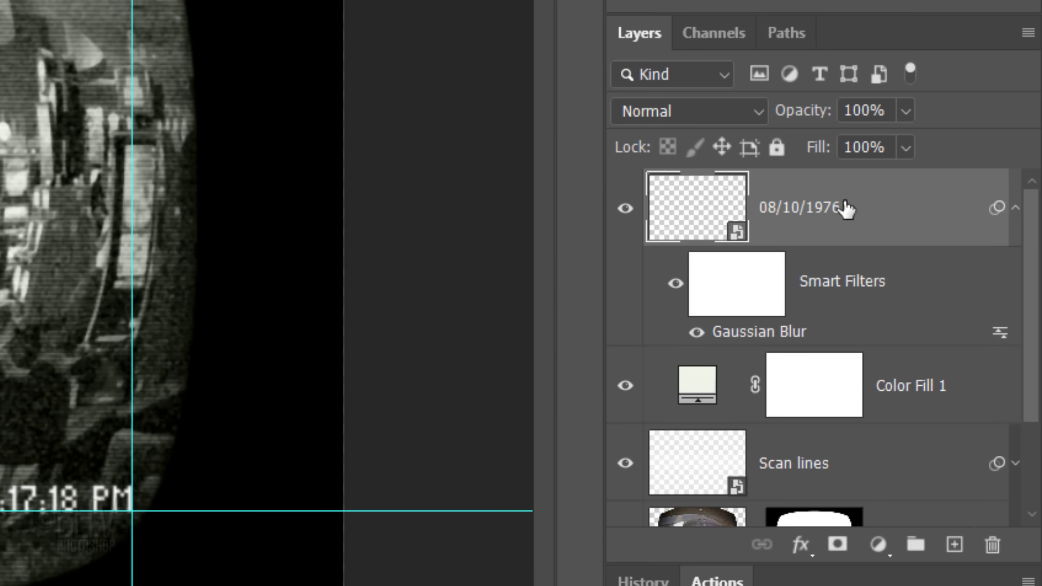
# Add an Outer Glow to the text smart object: Soft Light, 40% opacity, 5 px size
pyautogui.doubleClick(884, 212)
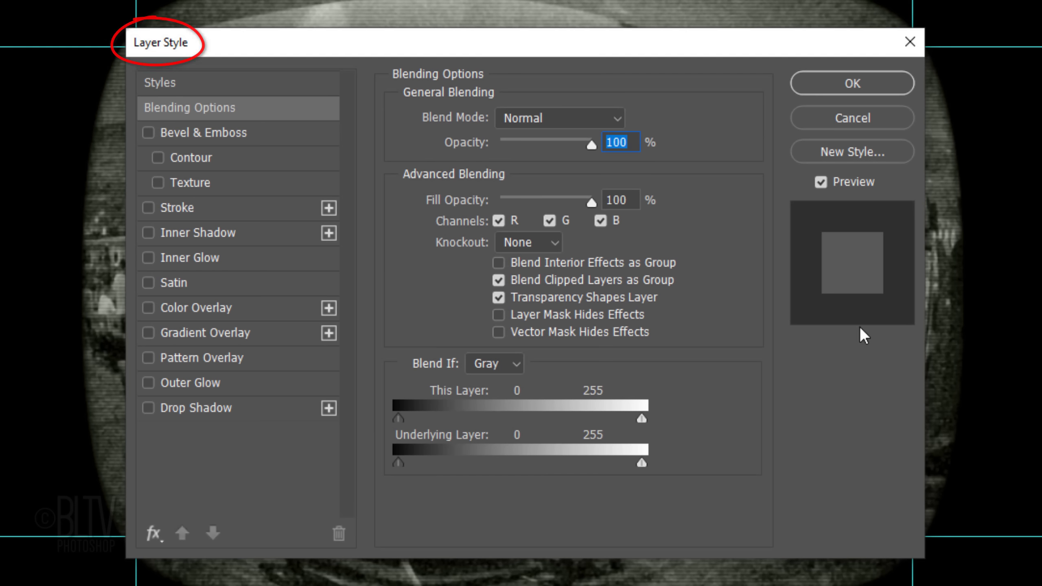
pyautogui.click(199, 382)
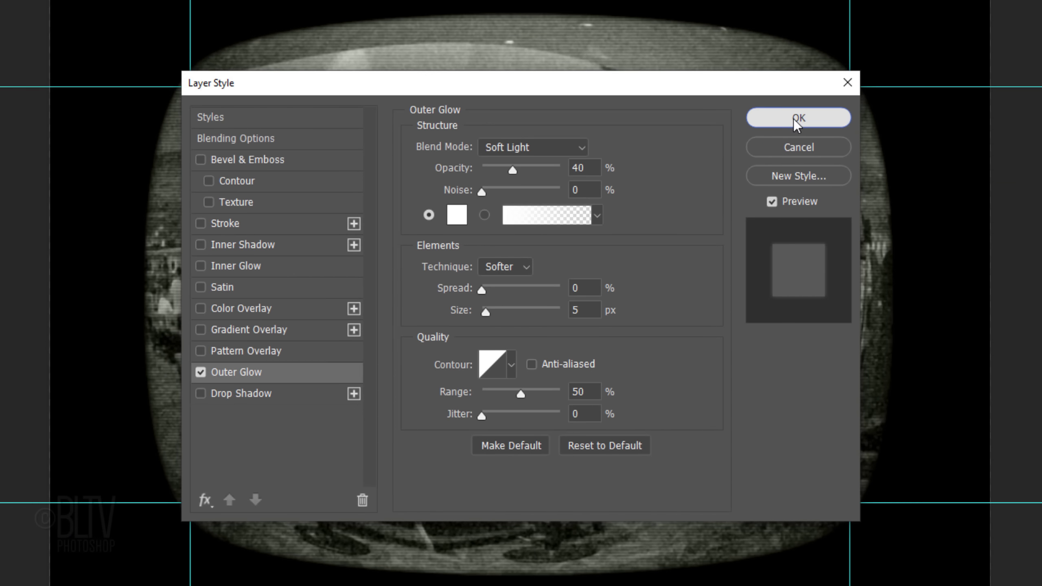
pyautogui.click(992, 39)
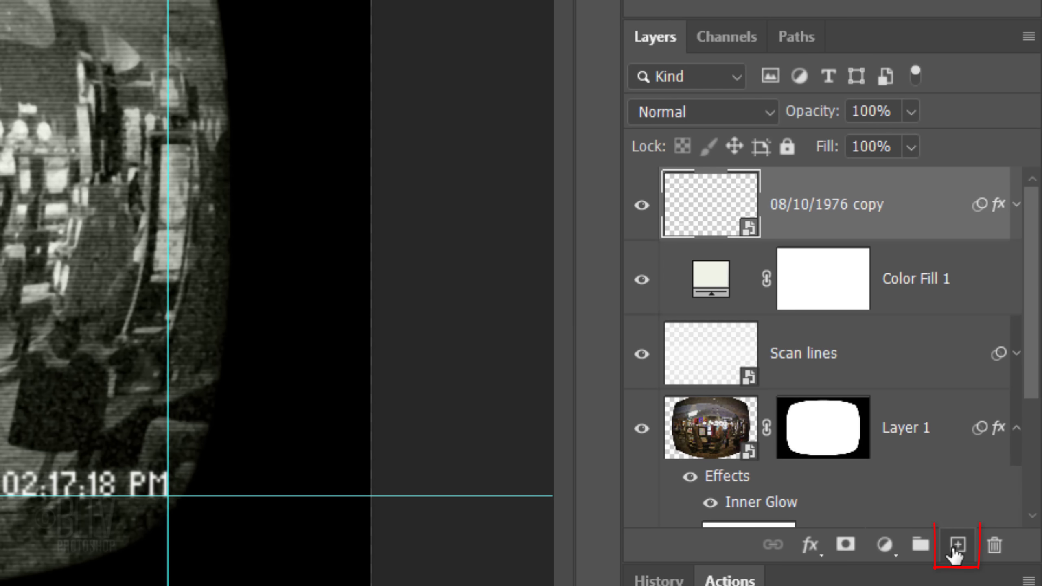
# Add a new empty layer named 'rec light'
pyautogui.click(956, 547)
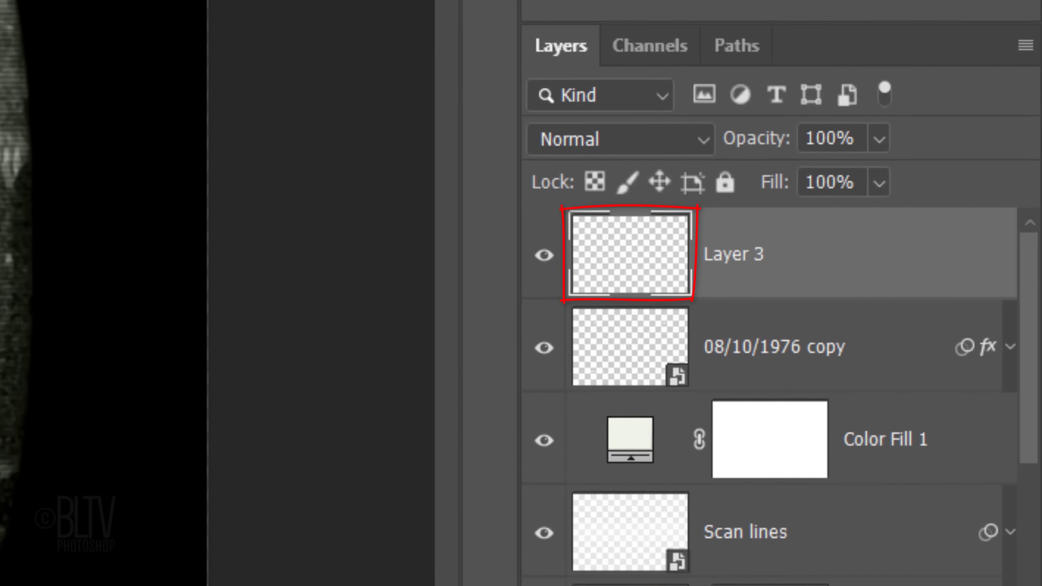
pyautogui.doubleClick(716, 272)
pyautogui.write('rec')
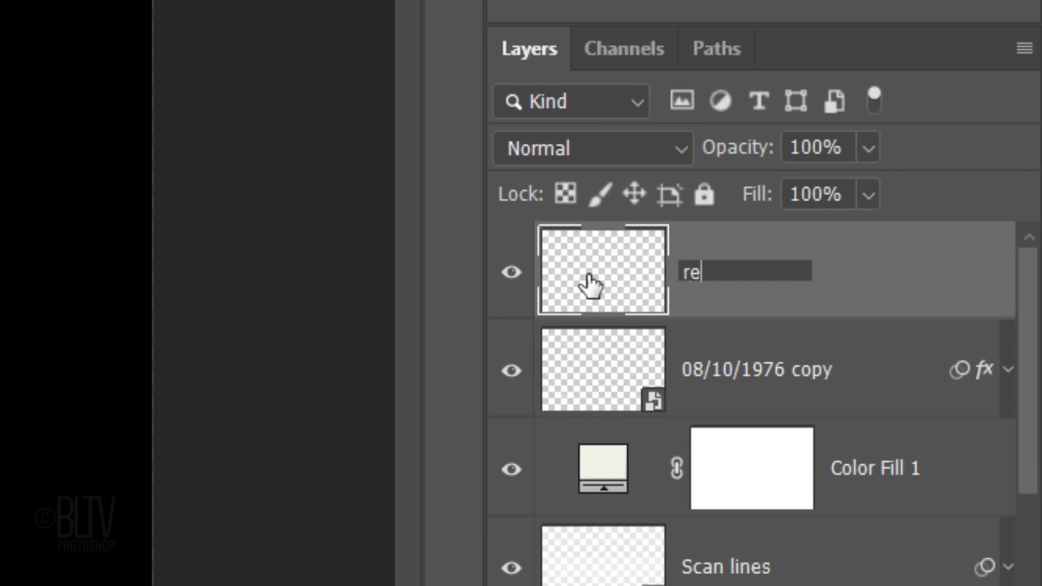
pyautogui.write(' light')
pyautogui.press('Return')
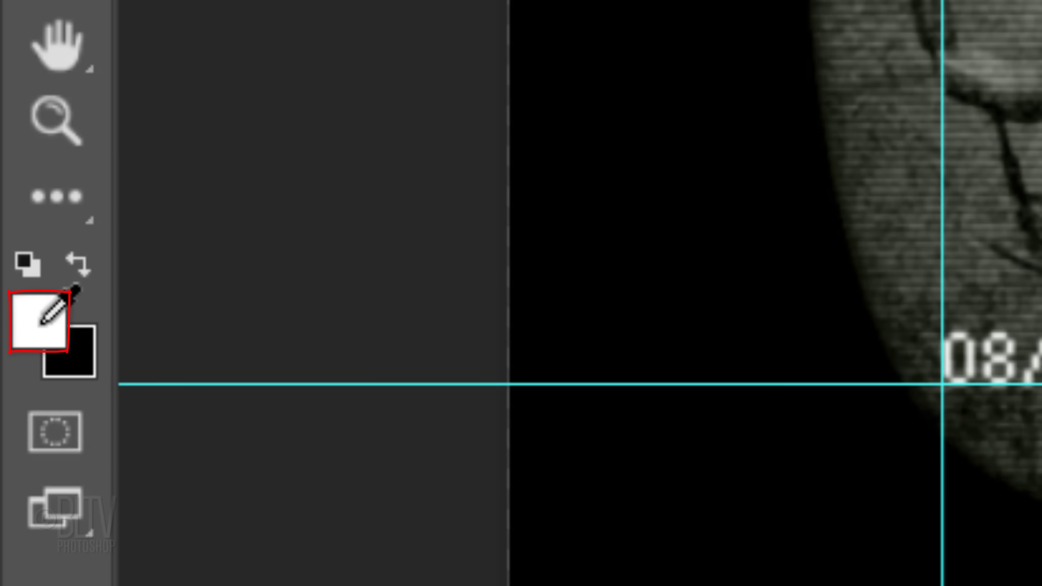
# Draw a #ff0000 pixel ellipse dot beside REC and soften it with Gaussian Blur
pyautogui.click(41, 322)
pyautogui.write('ff0000')
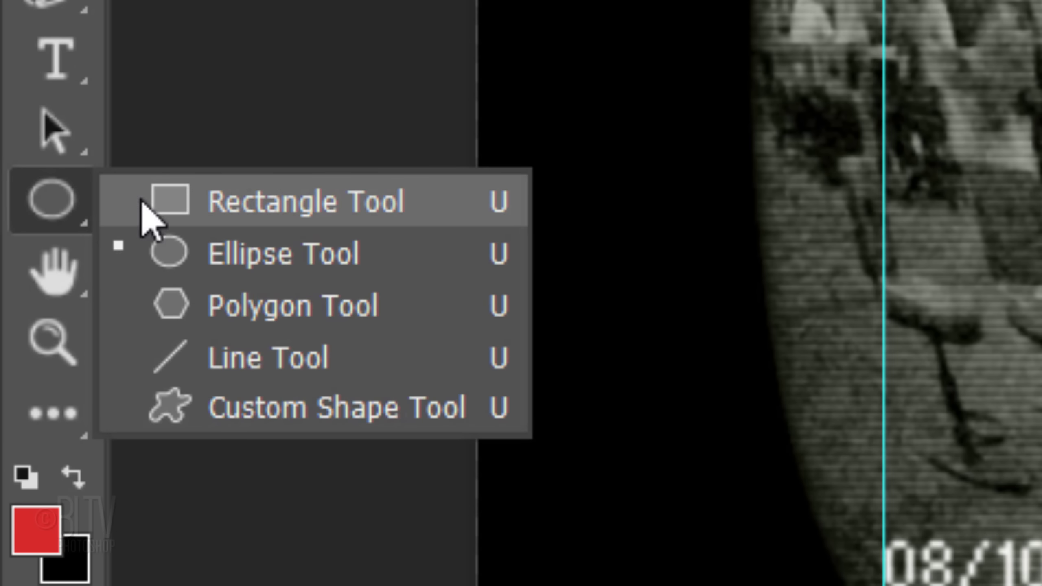
pyautogui.click(260, 248)
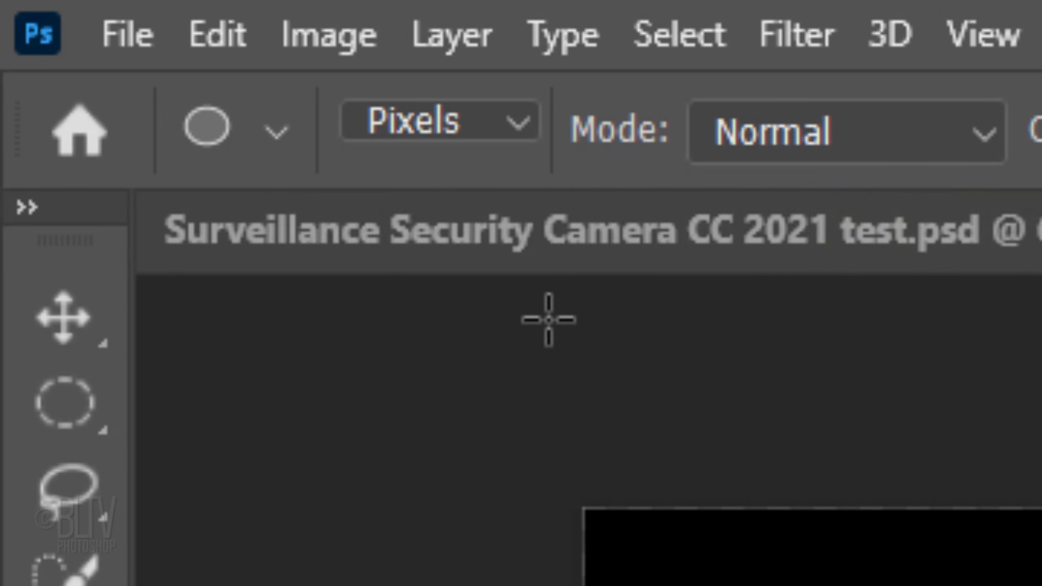
pyautogui.click(519, 123)
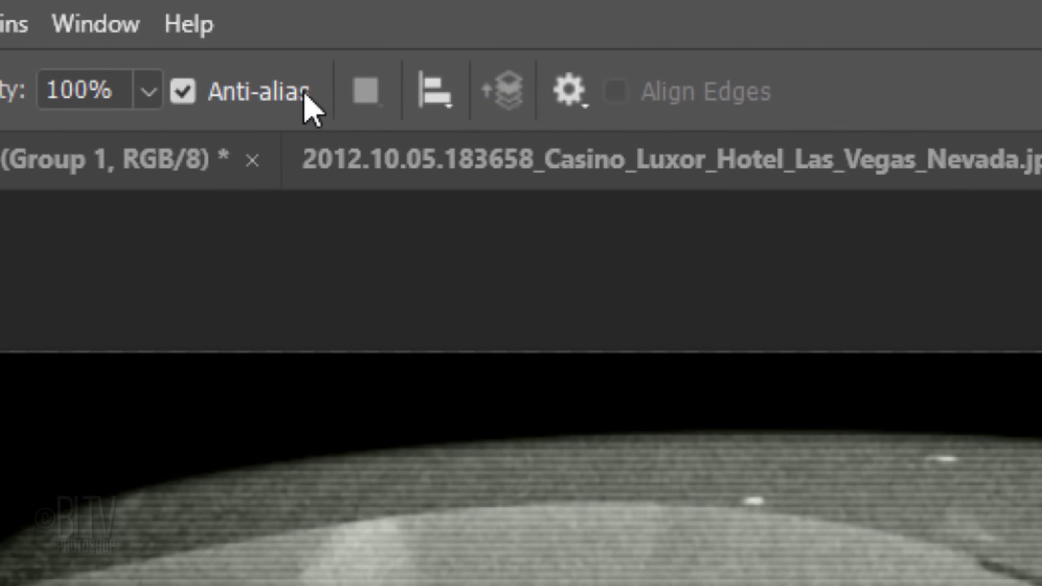
pyautogui.click(568, 93)
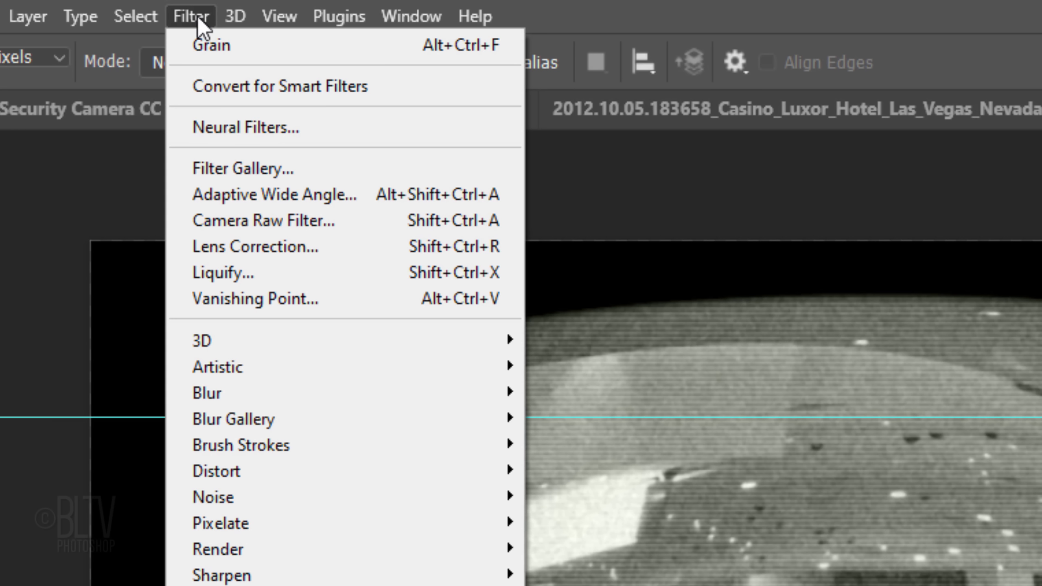
pyautogui.moveTo(203, 392)
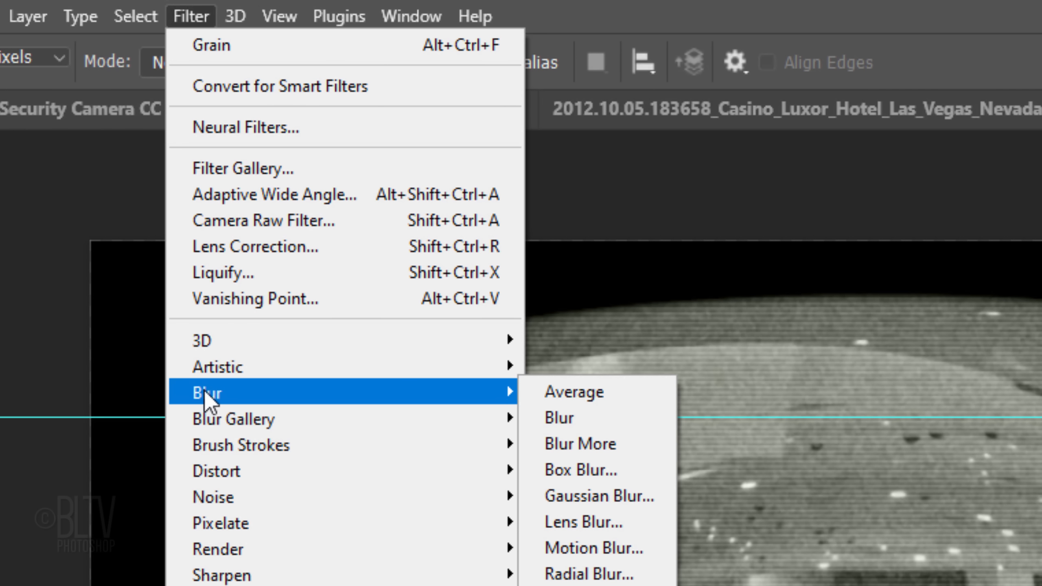
pyautogui.click(585, 500)
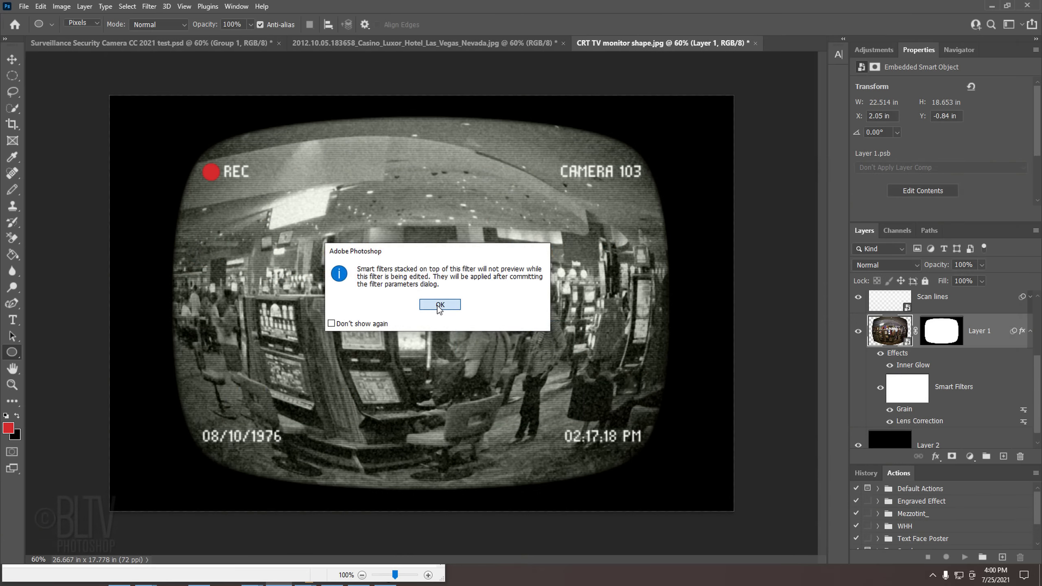
# Confirm the notice to reopen Layer 1's Lens Correction filter for editing
pyautogui.click(439, 305)
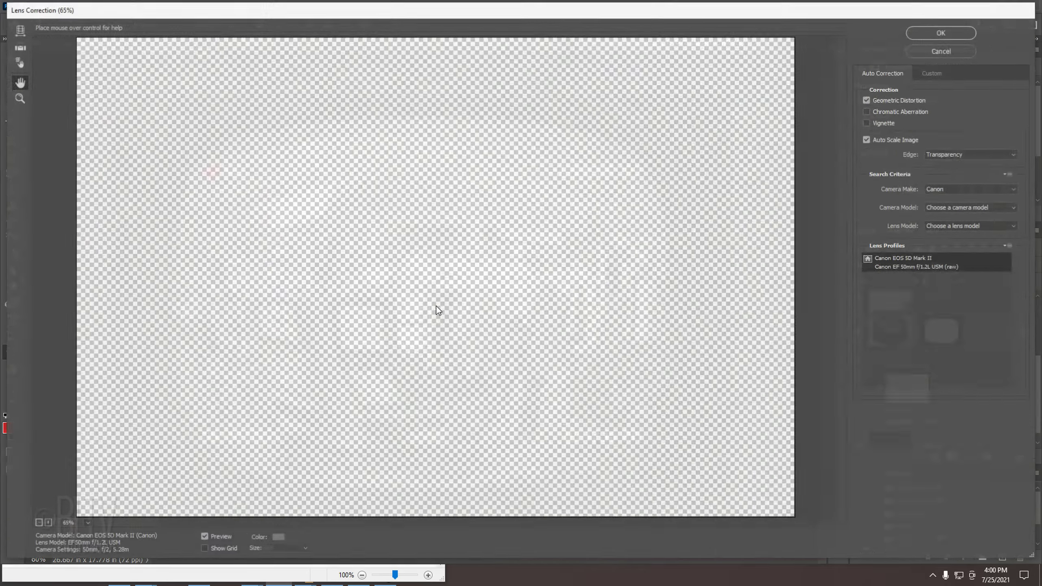